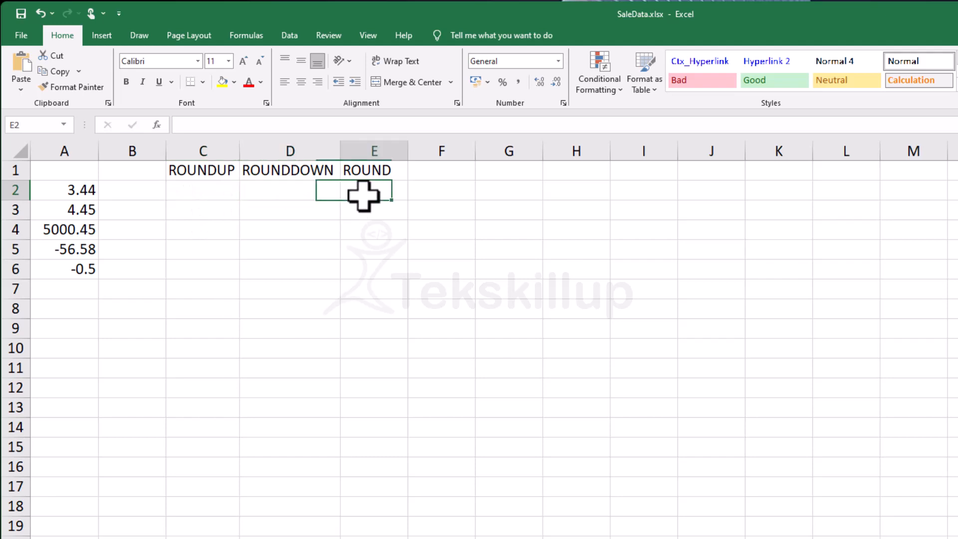
click(79, 193)
drag(85, 270, 86, 191)
click(371, 198)
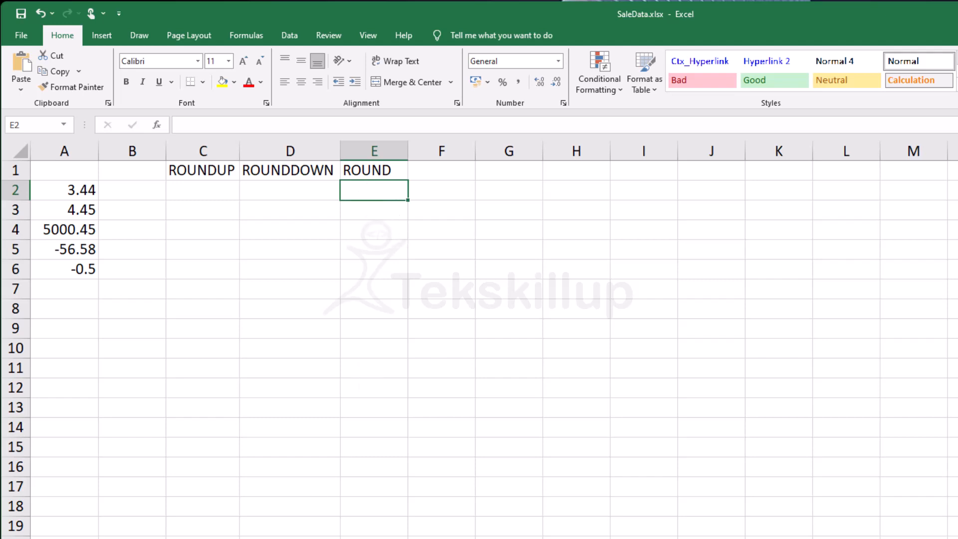
click(381, 210)
click(376, 194)
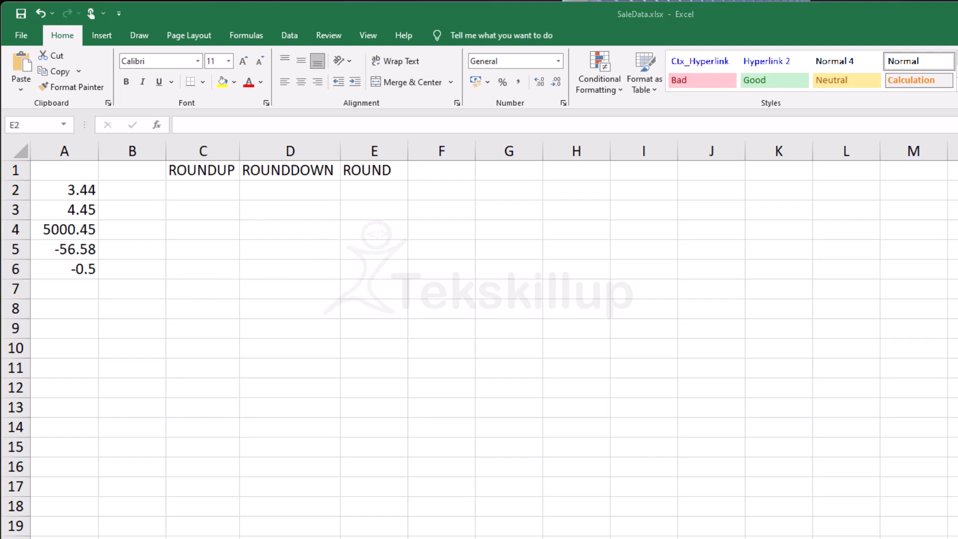
Step: Put the syntax text "ROUND(number, num_digits)" in cell D4 as a reference
click(280, 230)
text(ROUND(number, num_digits))
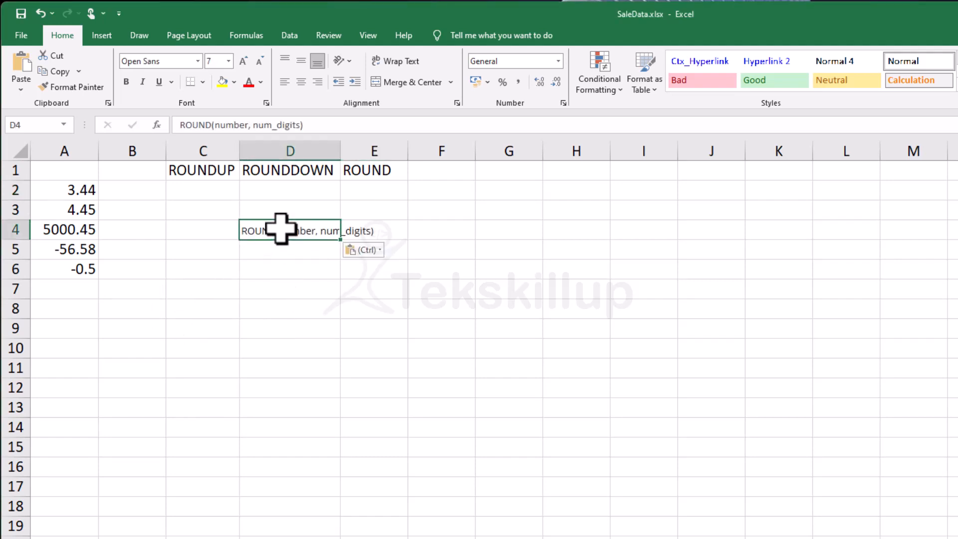
click(278, 249)
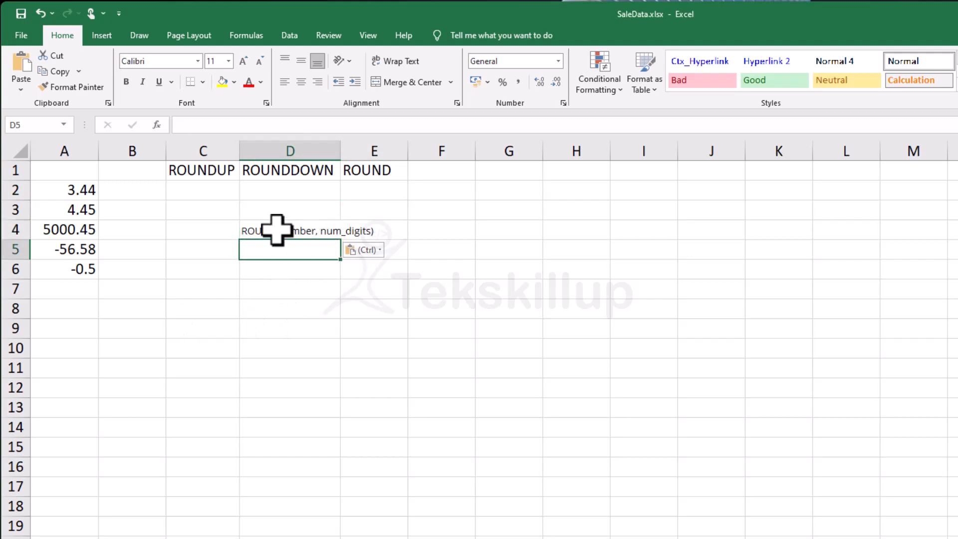
click(274, 230)
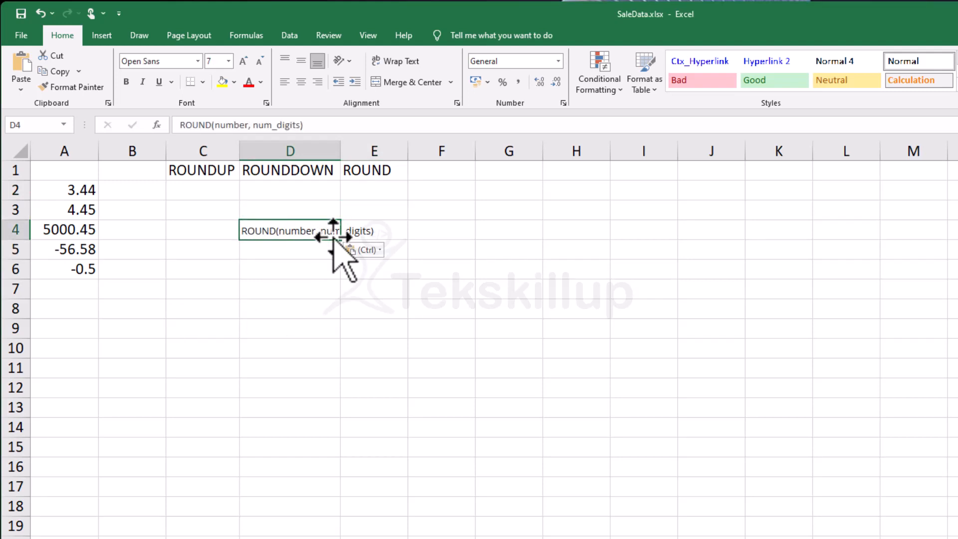
Step: Clear the ROUND syntax text from cell D4
double_click(299, 231)
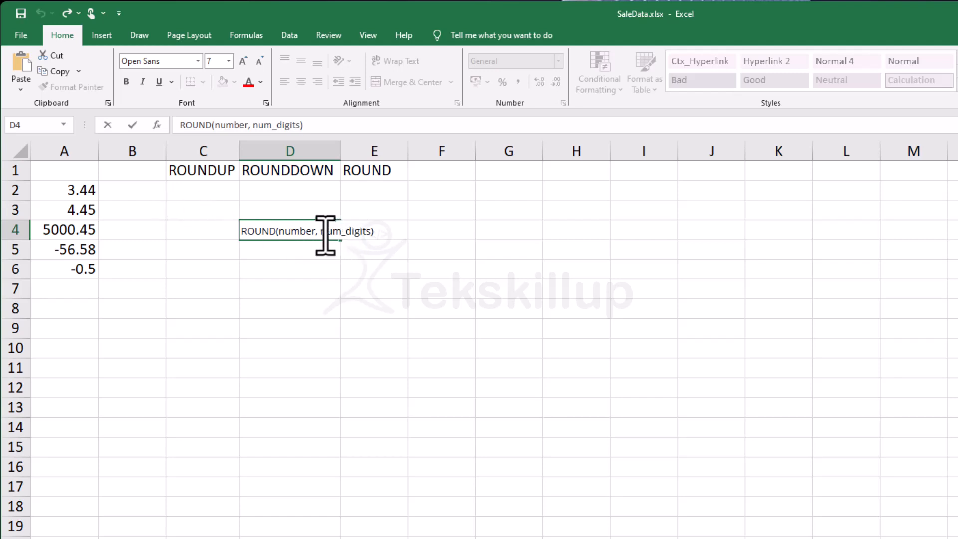
drag(325, 234, 373, 235)
click(374, 234)
key(shift+Home)
key(BackSpace)
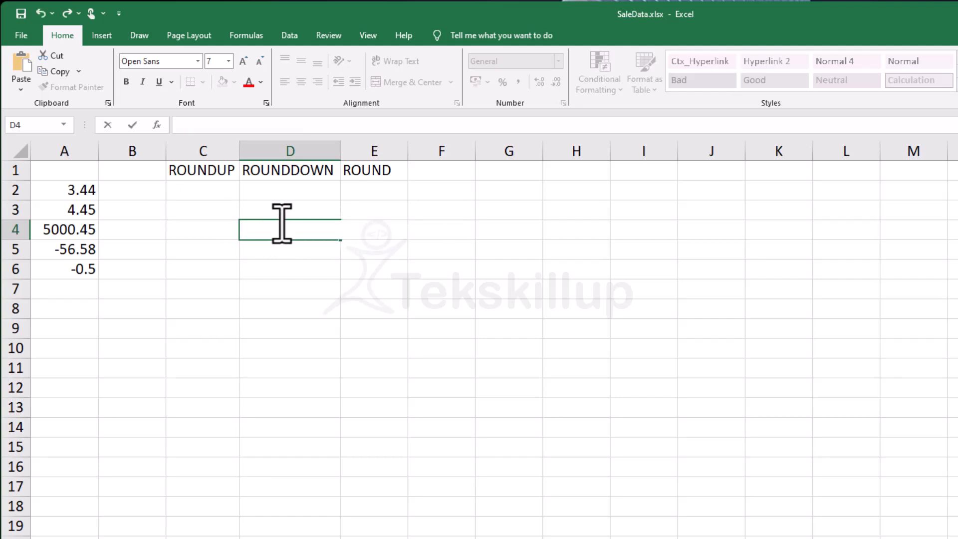
click(324, 192)
Step: Enter the formula =ROUND(A2,1) in cell E2 to round the value in A2 to one decimal place
click(375, 187)
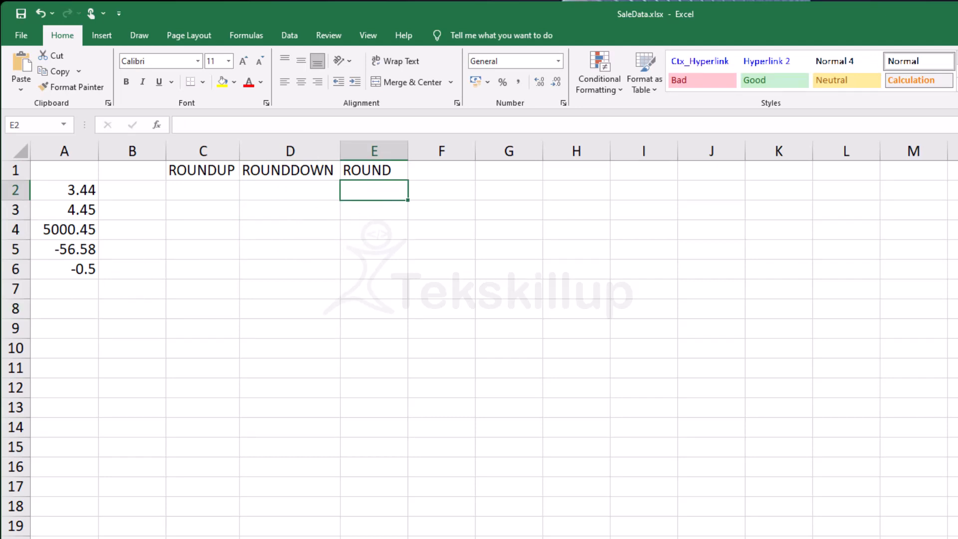
click(85, 192)
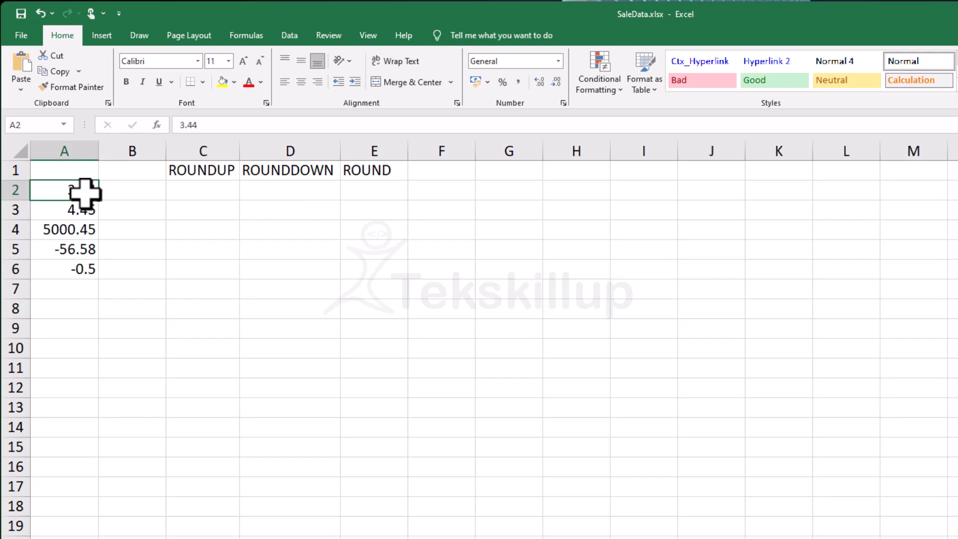
click(379, 192)
text(=)
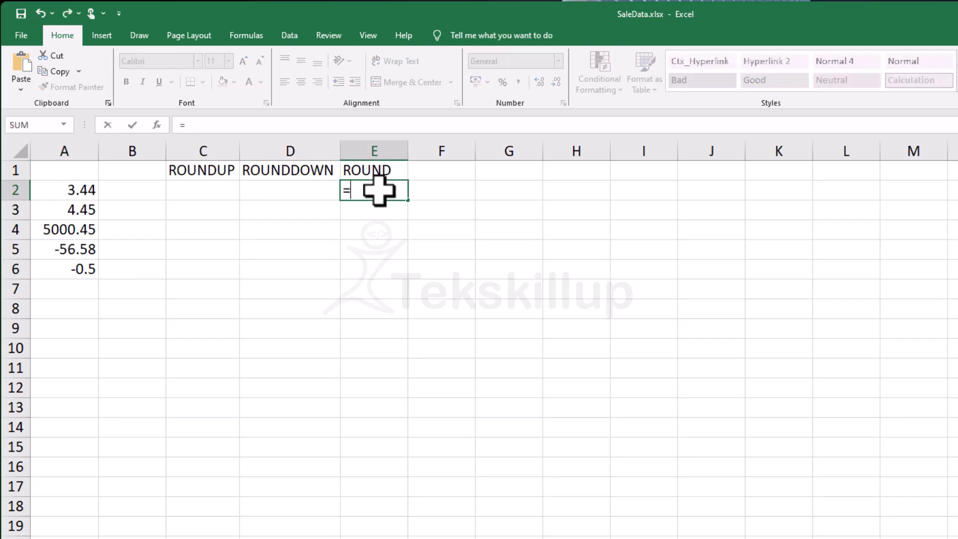
text(round)
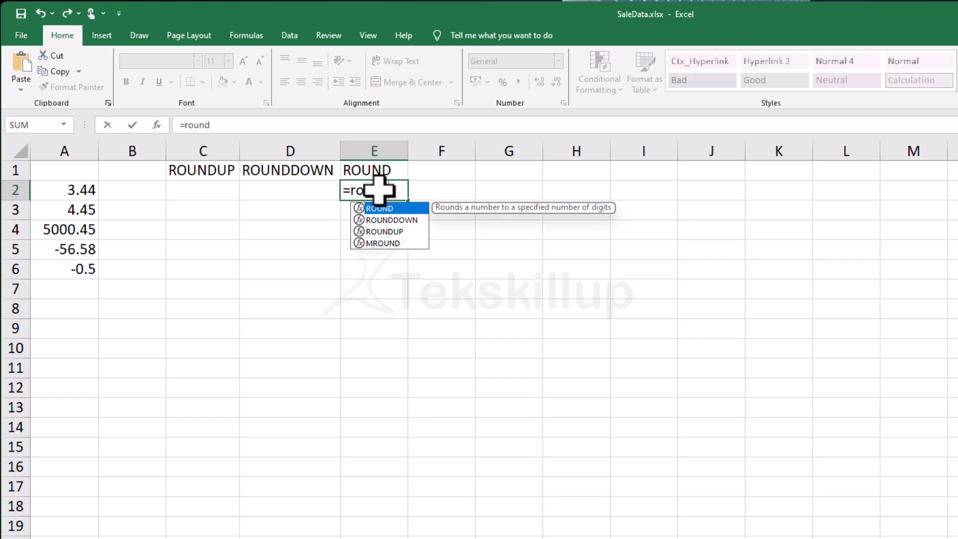
text(()
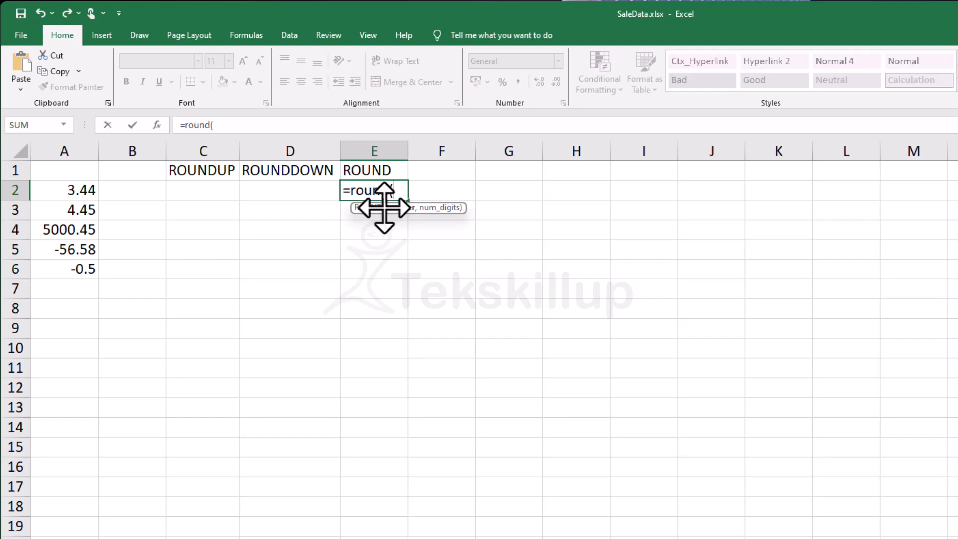
key(BackSpace)
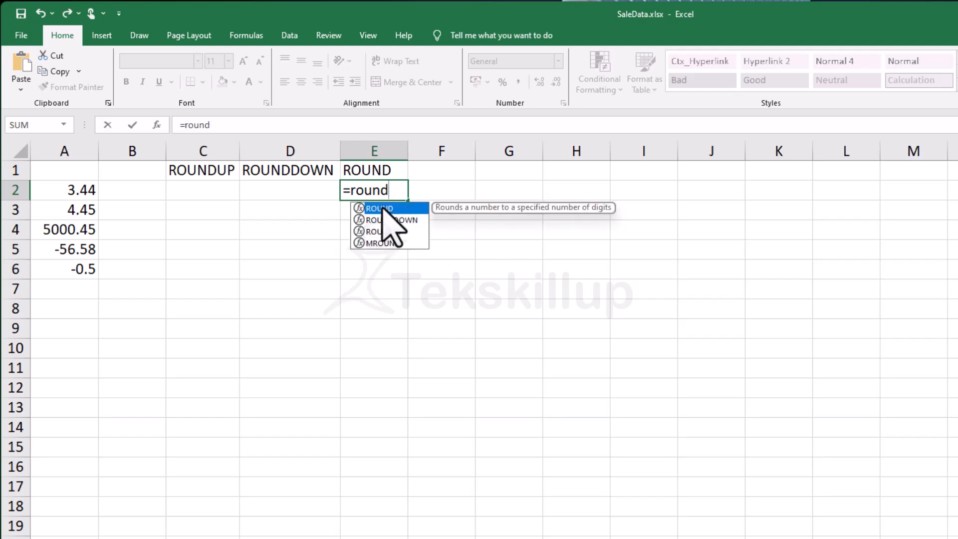
double_click(397, 207)
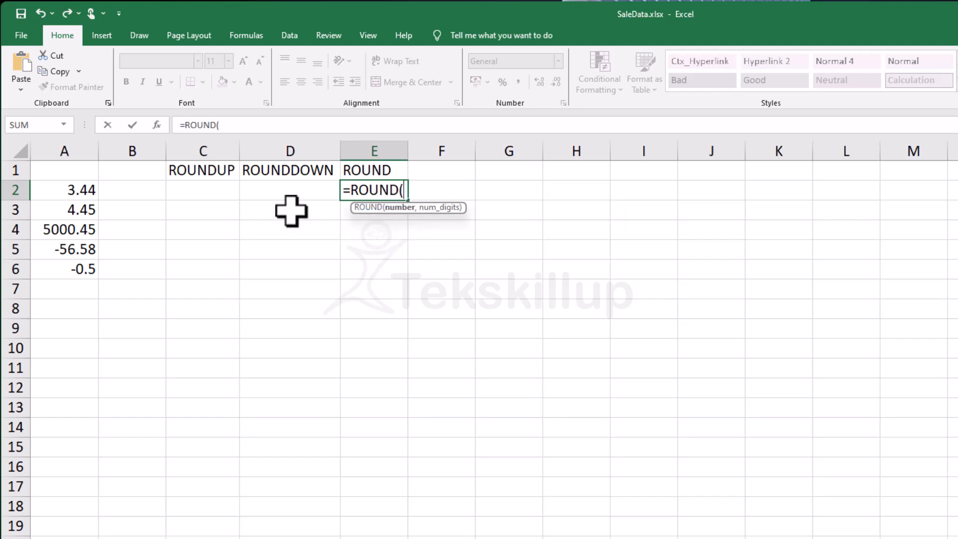
click(70, 188)
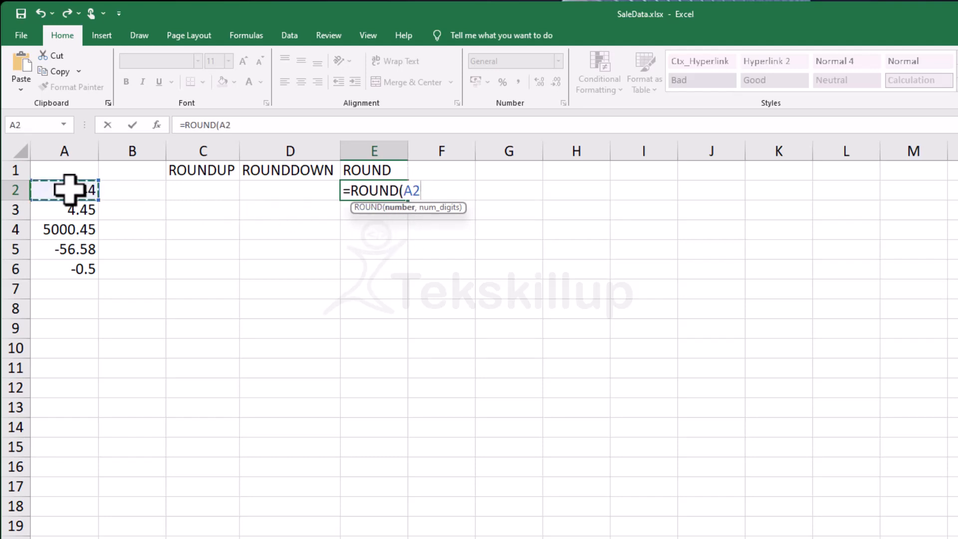
text(,)
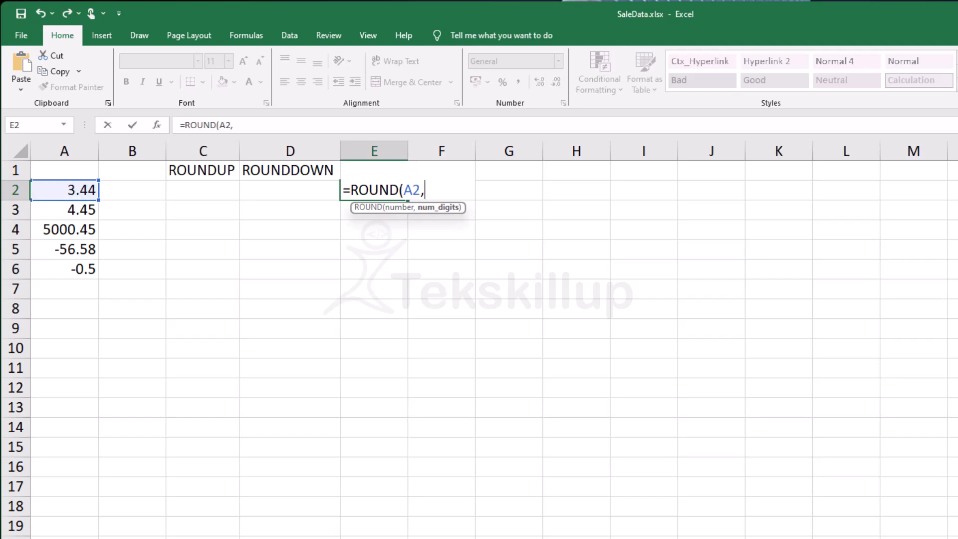
text(1)
key(Return)
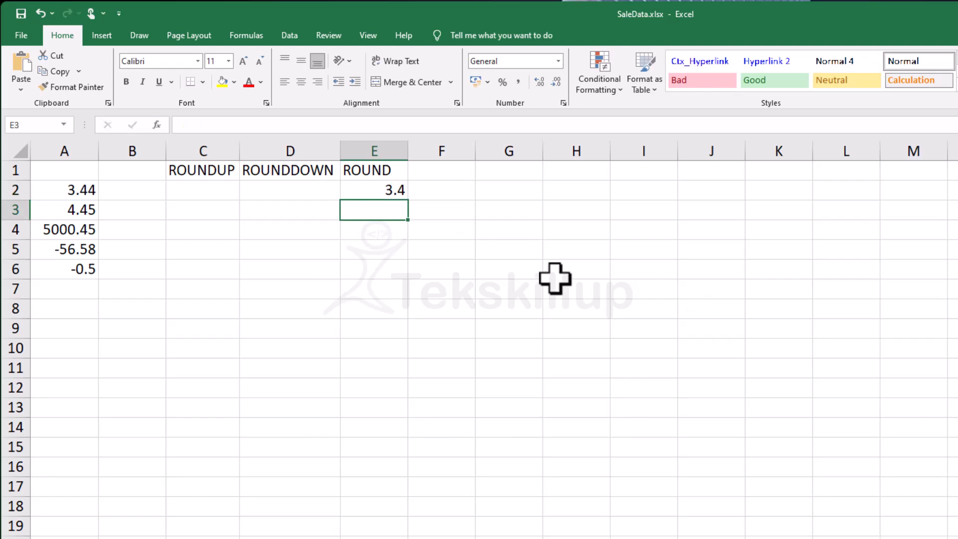
Step: Change the number of digits in the E2 formula to 0, making it =ROUND(A2,0)
click(375, 191)
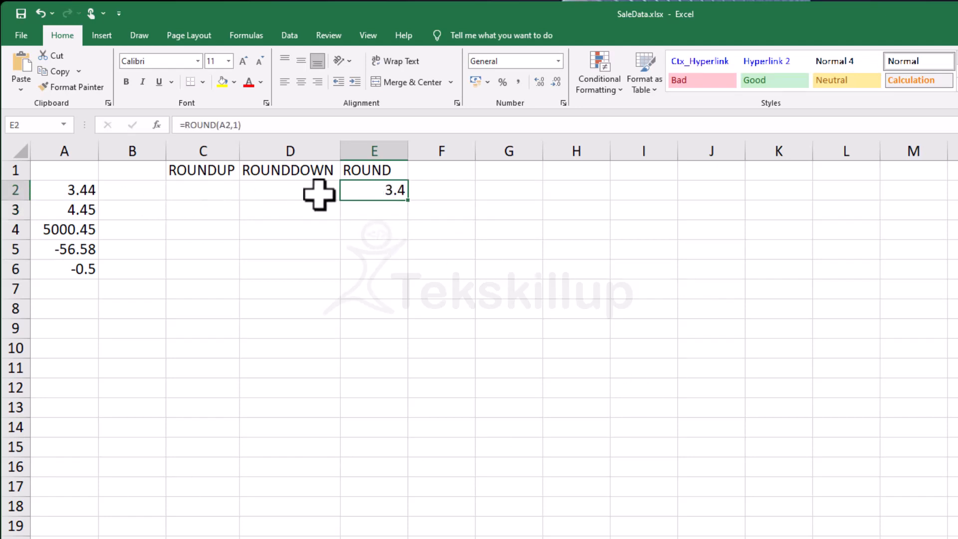
double_click(389, 192)
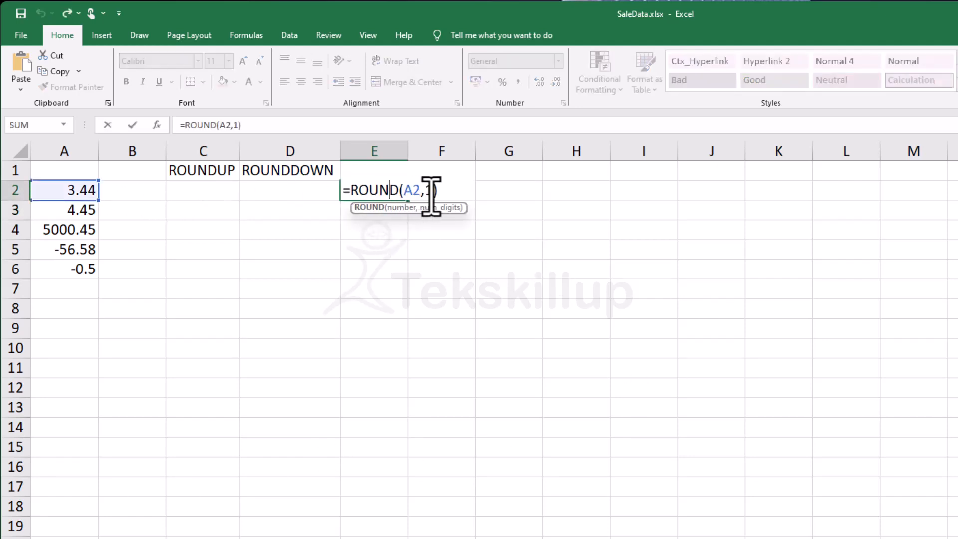
click(432, 191)
key(BackSpace)
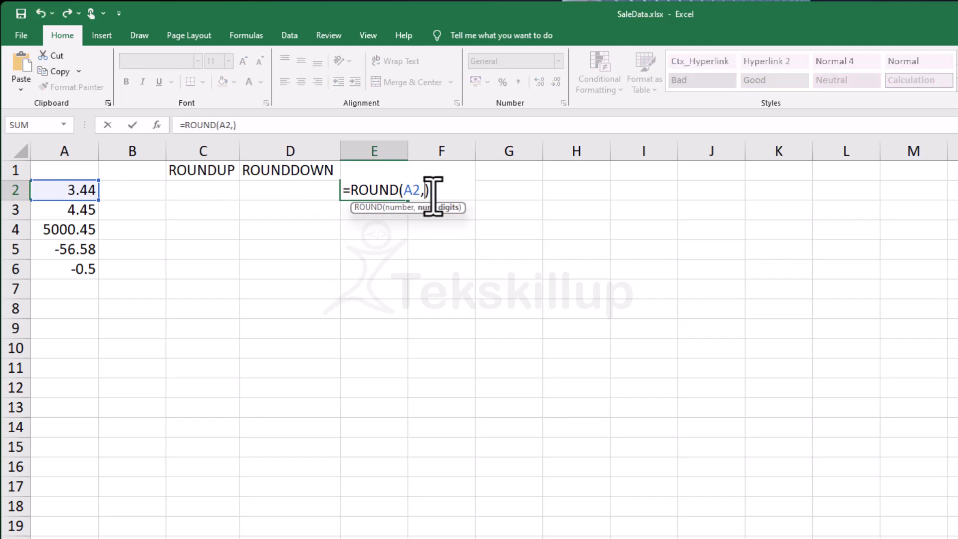
text(0)
key(Return)
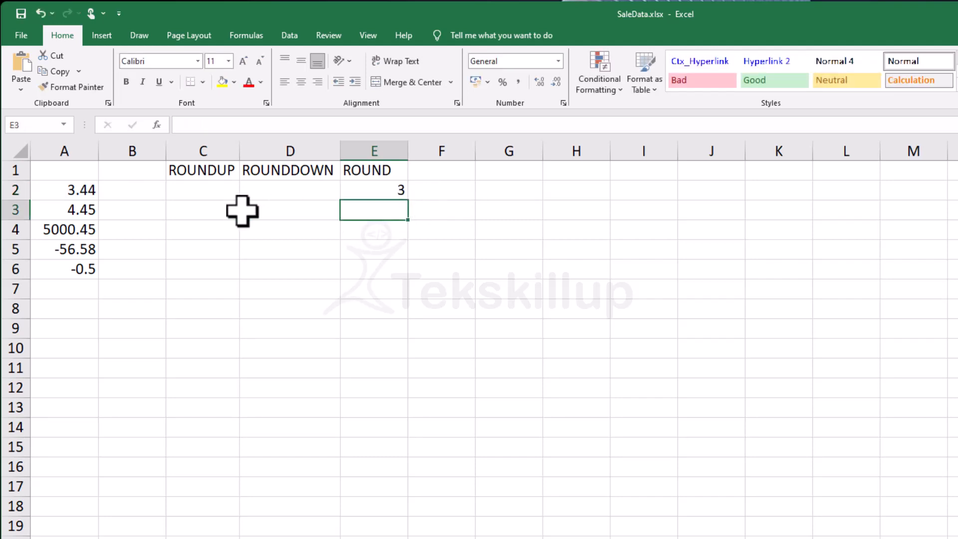
Step: Fill the ROUND formula from E2 down through E6 and review the formula in E2
click(381, 191)
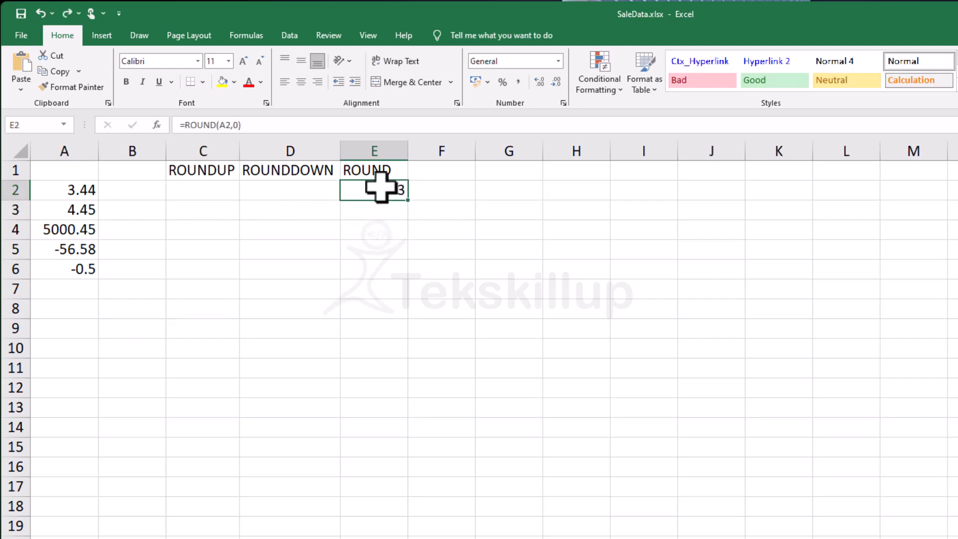
drag(411, 201, 407, 275)
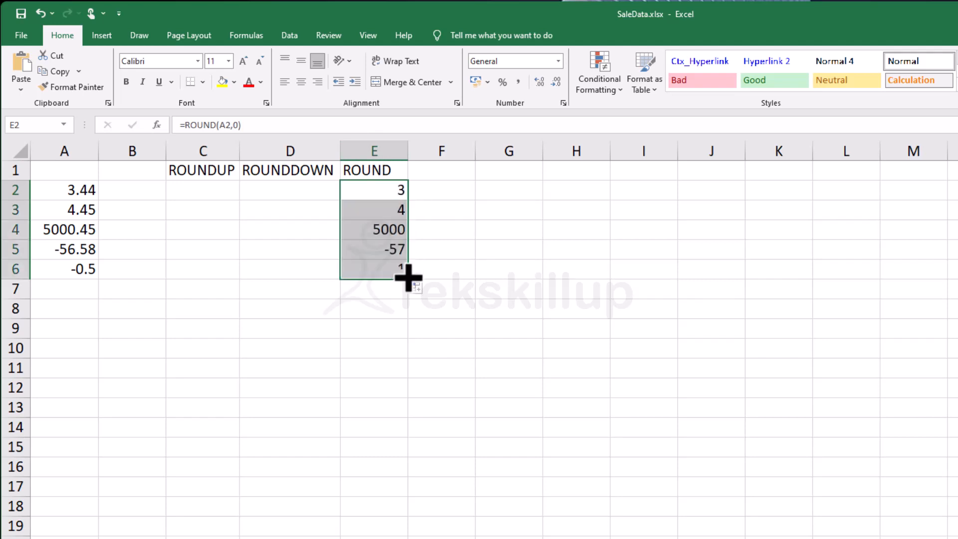
click(325, 294)
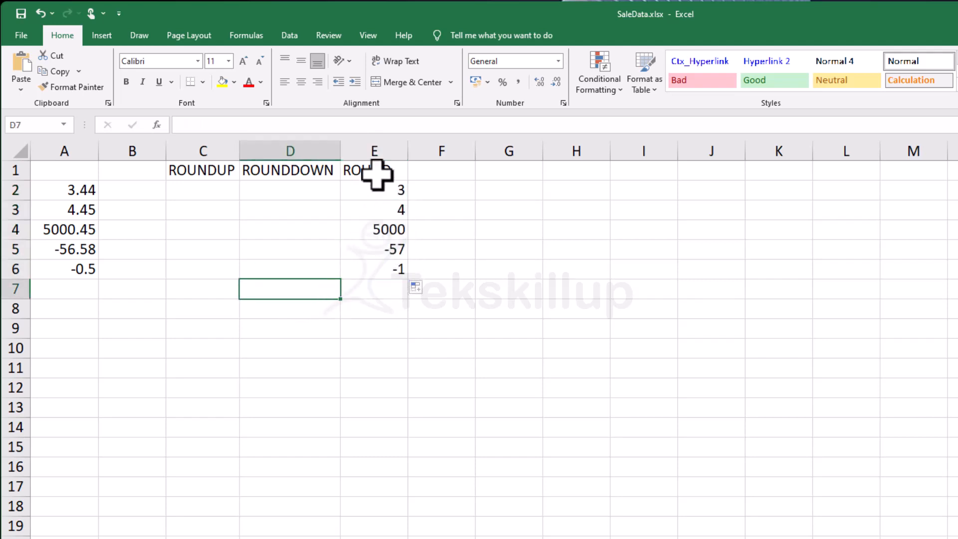
double_click(394, 192)
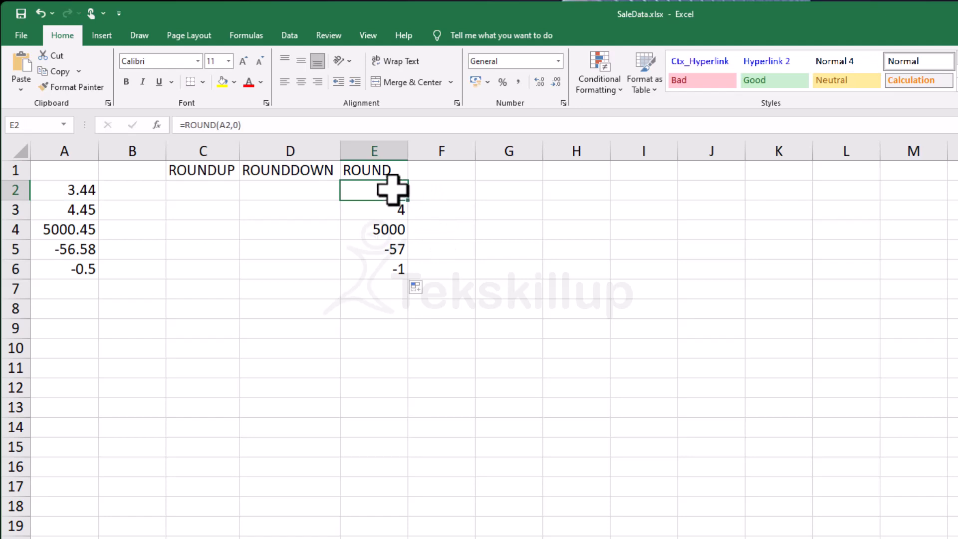
double_click(391, 190)
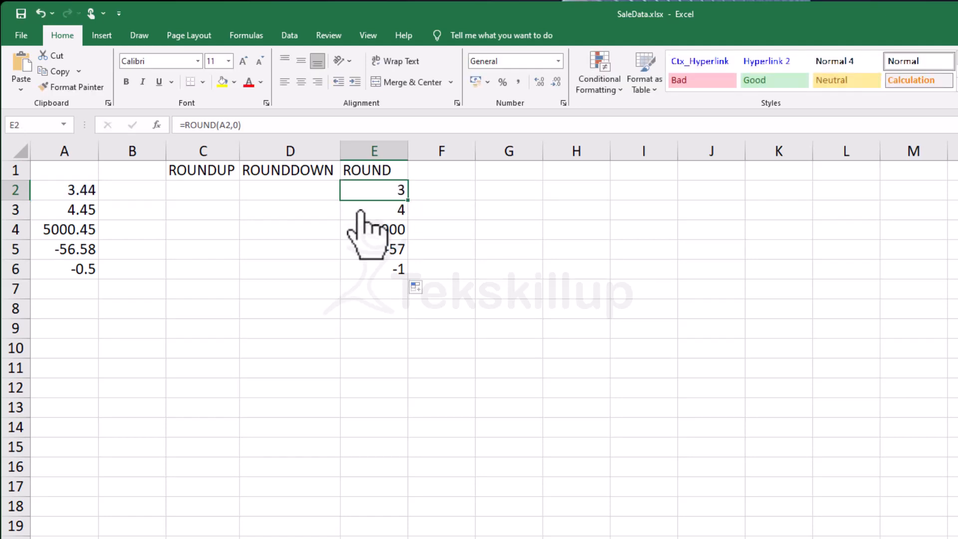
Step: Set the number of digits in cell E3's ROUND formula to 1
double_click(384, 209)
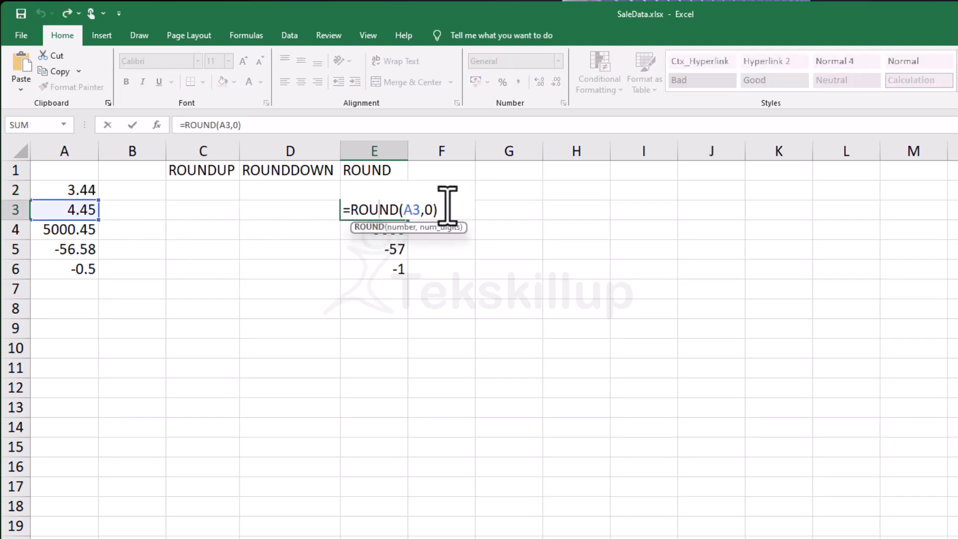
double_click(428, 210)
text(1)
key(Return)
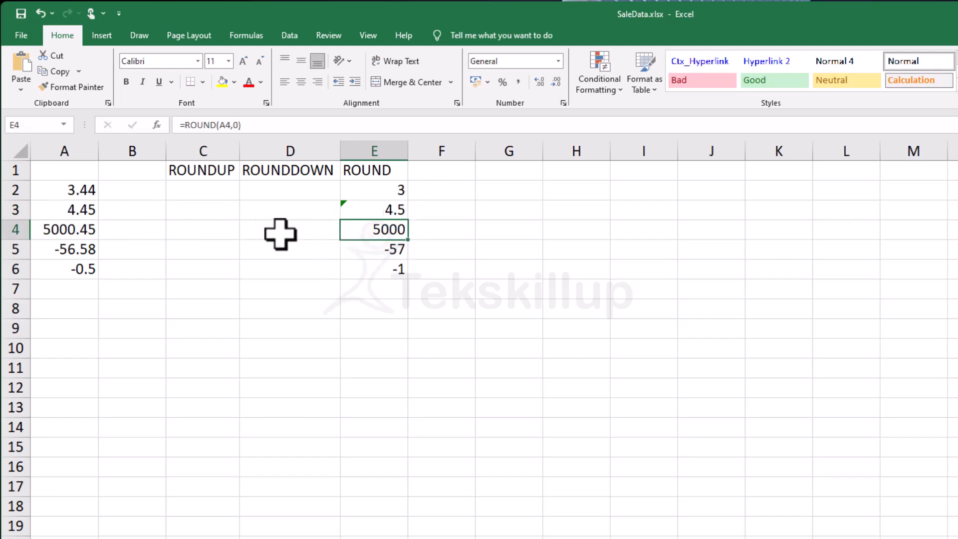
Step: Edit the ROUND formula in cell E4 so that it rounds A4 to 1 digit
double_click(384, 230)
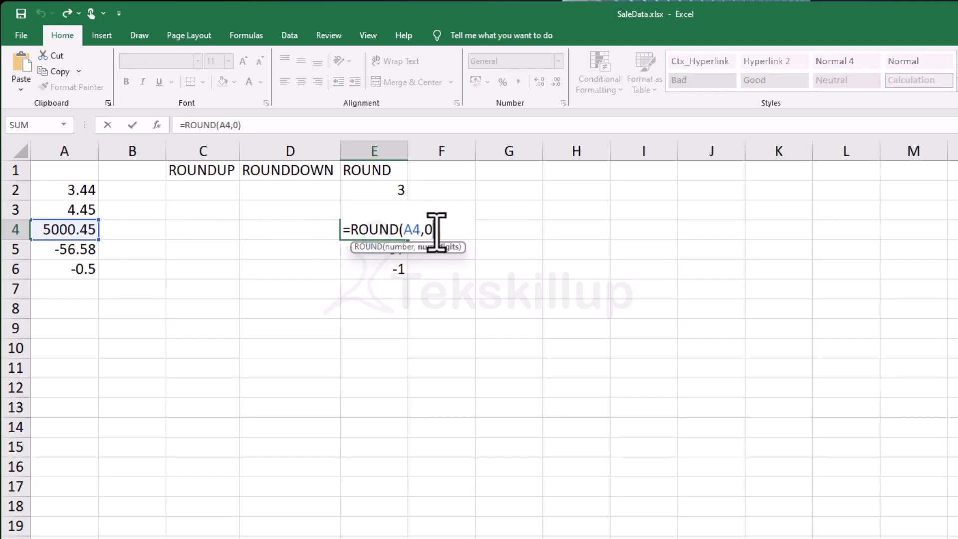
click(434, 229)
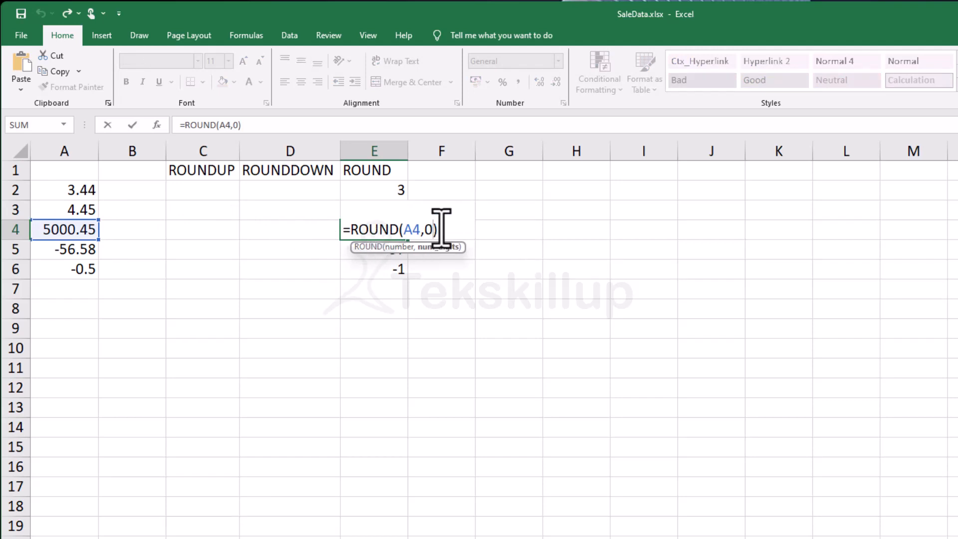
key(BackSpace)
text(1)
key(Return)
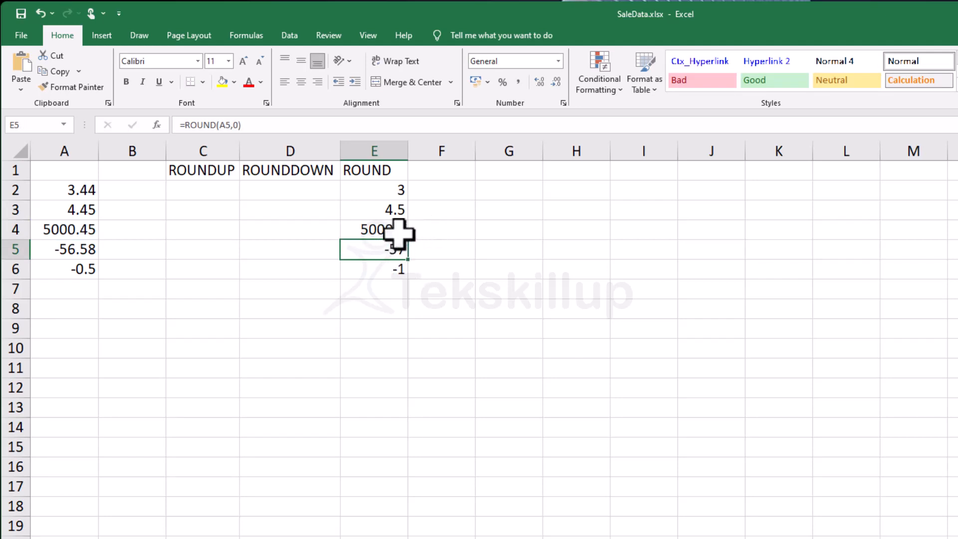
Step: Examine the ROUND formula in cell E5 without changing it
double_click(384, 248)
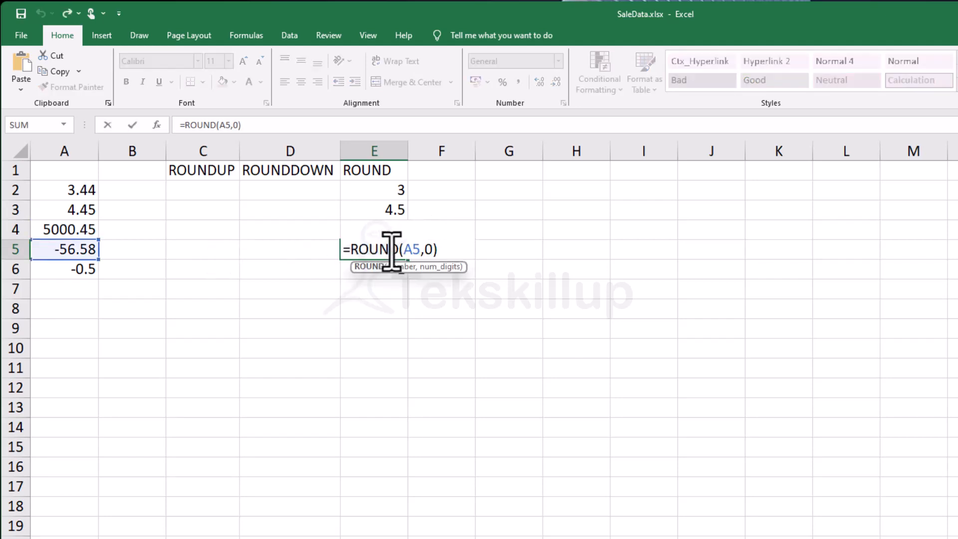
key(Escape)
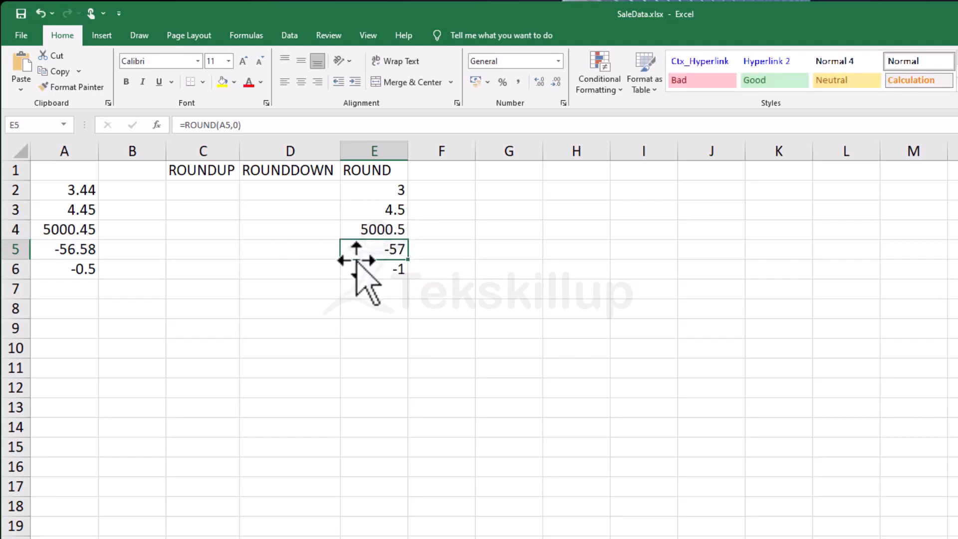
double_click(392, 250)
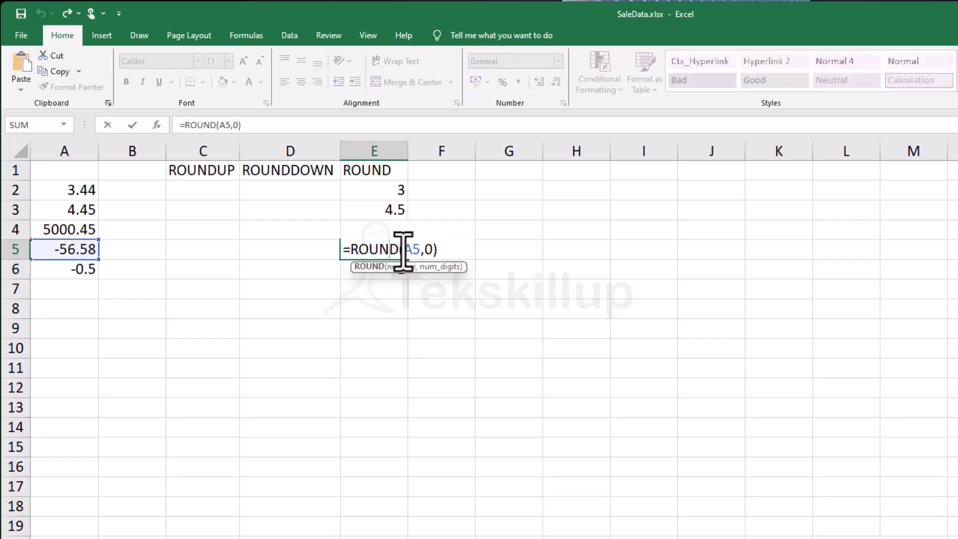
key(Escape)
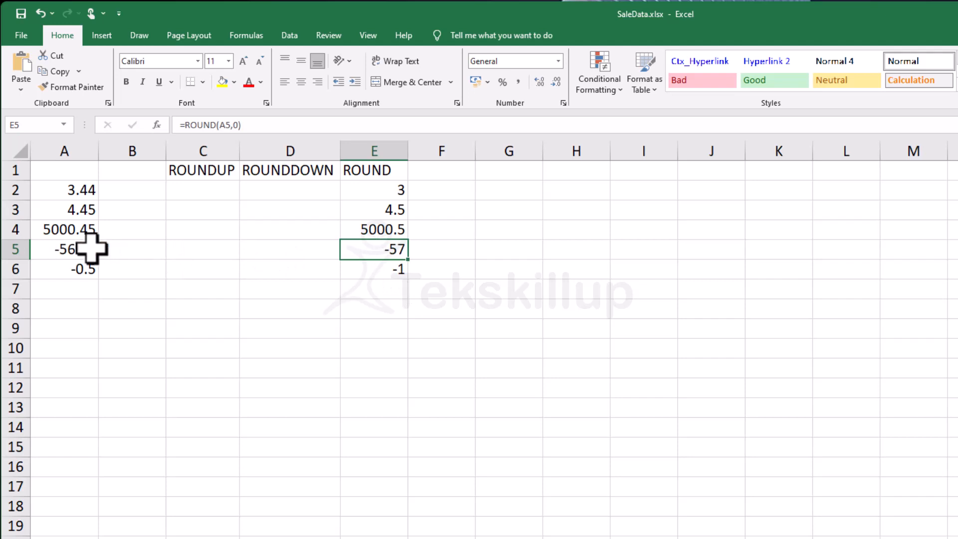
Step: Examine the ROUND formula in cell E6 without changing it
click(389, 266)
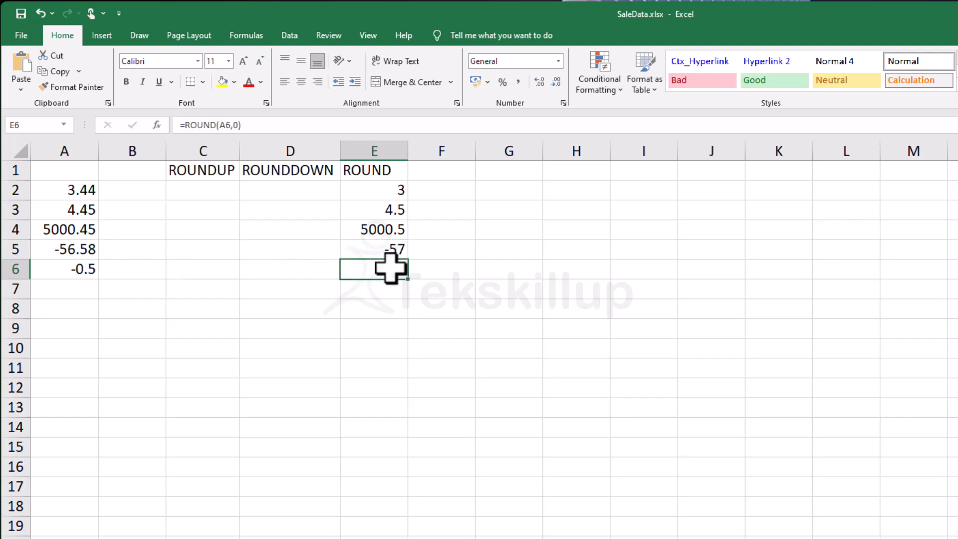
double_click(391, 268)
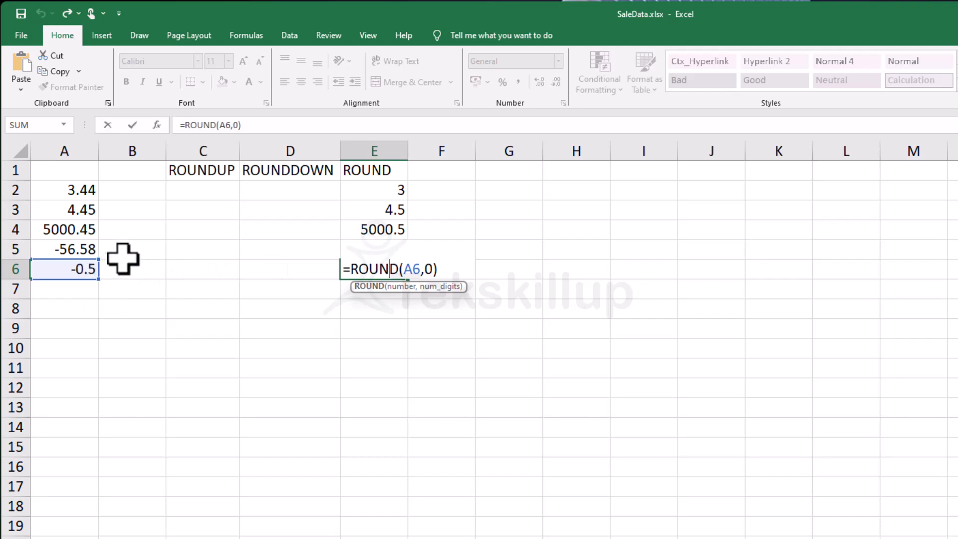
key(ctrl+Return)
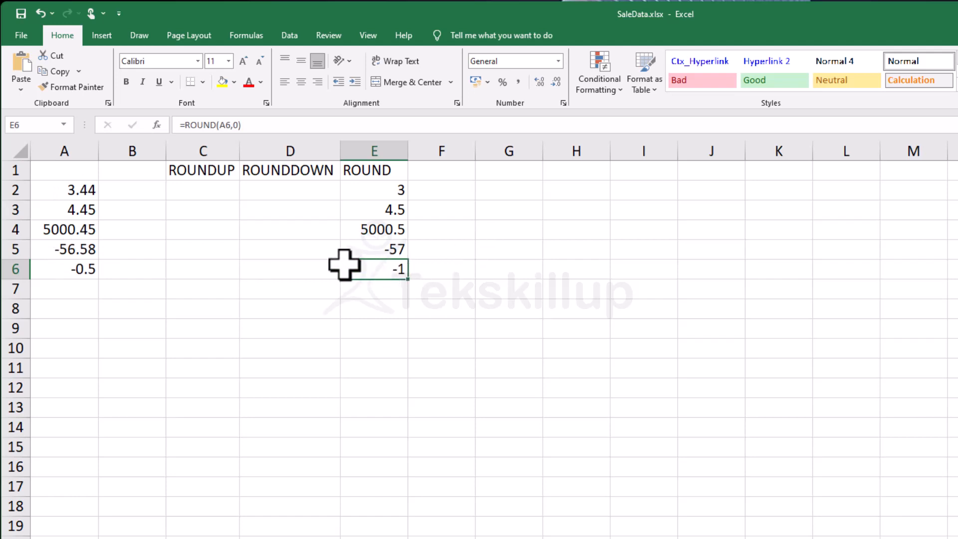
Step: Enter the formula =ROUNDUP(A2,1) in cell C2 to round A2 up to 1 digit
click(293, 188)
click(210, 192)
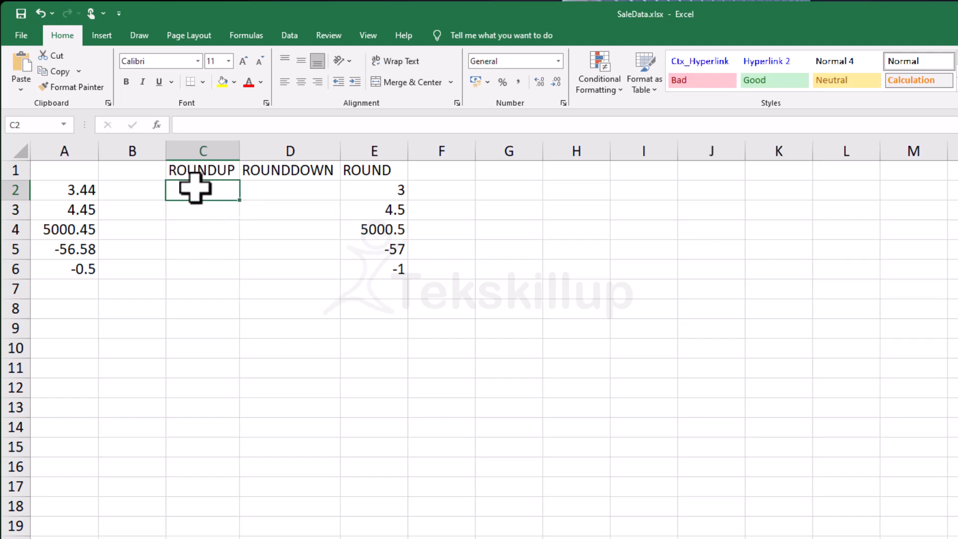
text(=)
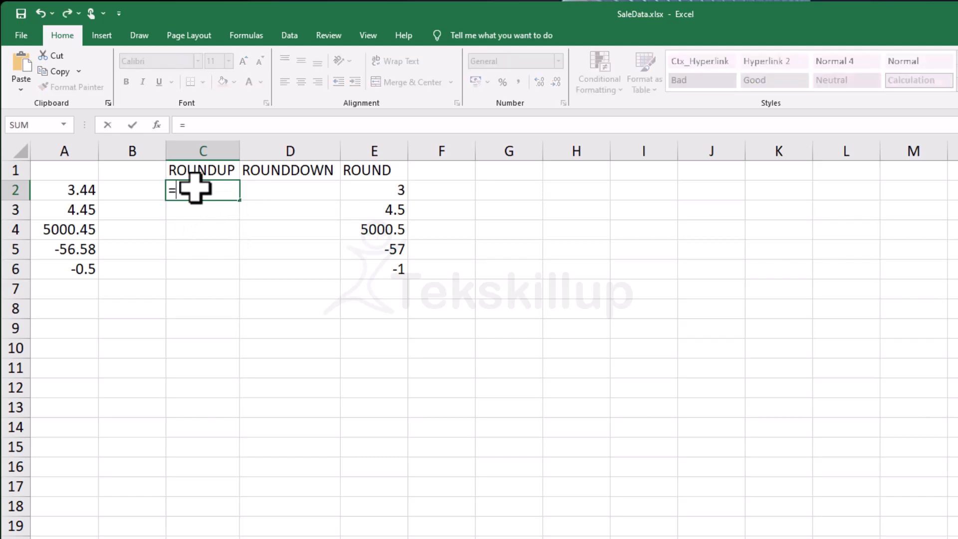
text(ROUND)
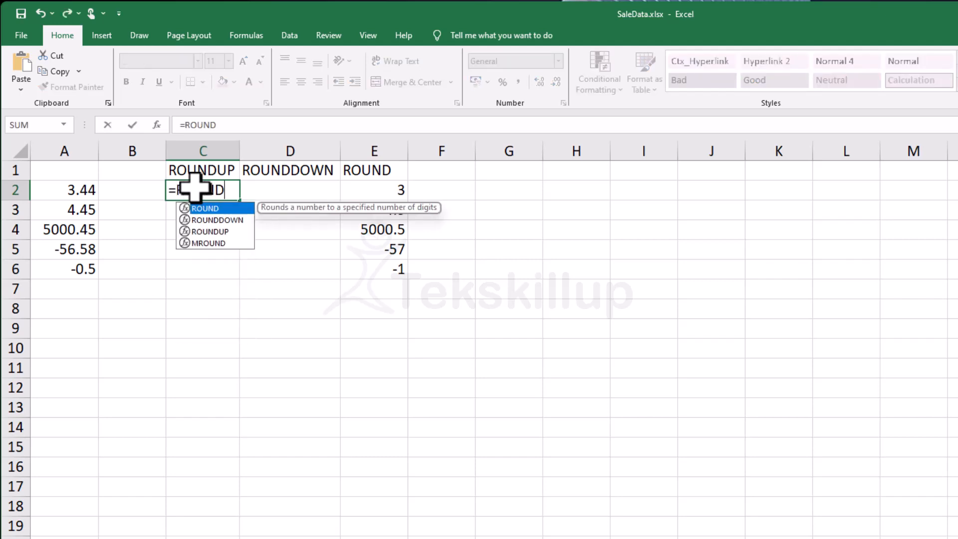
text(UP()
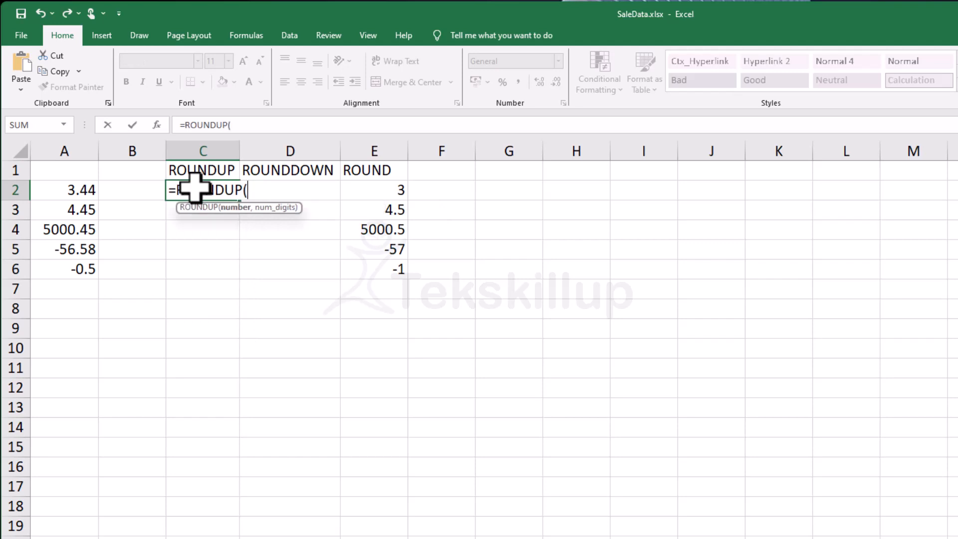
click(90, 189)
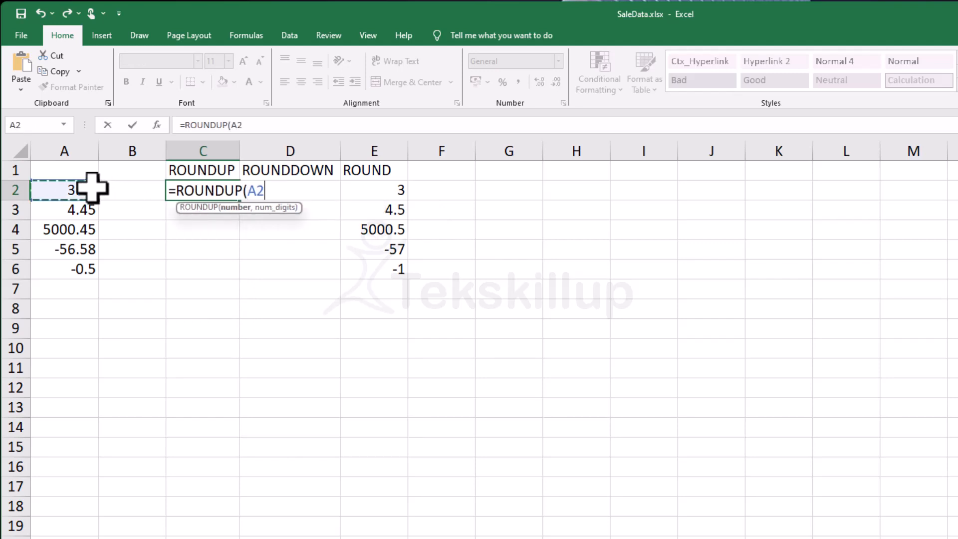
text(,2)
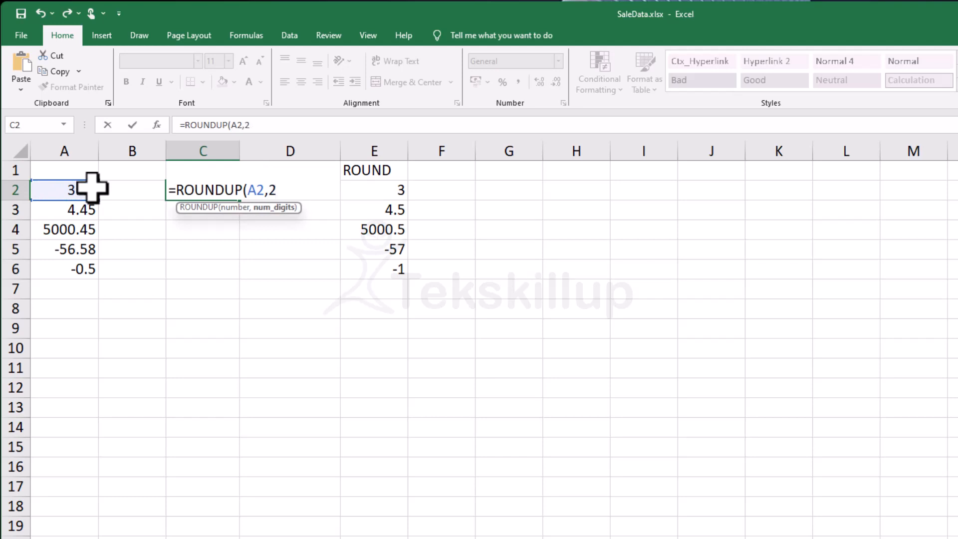
key(BackSpace)
text(1))
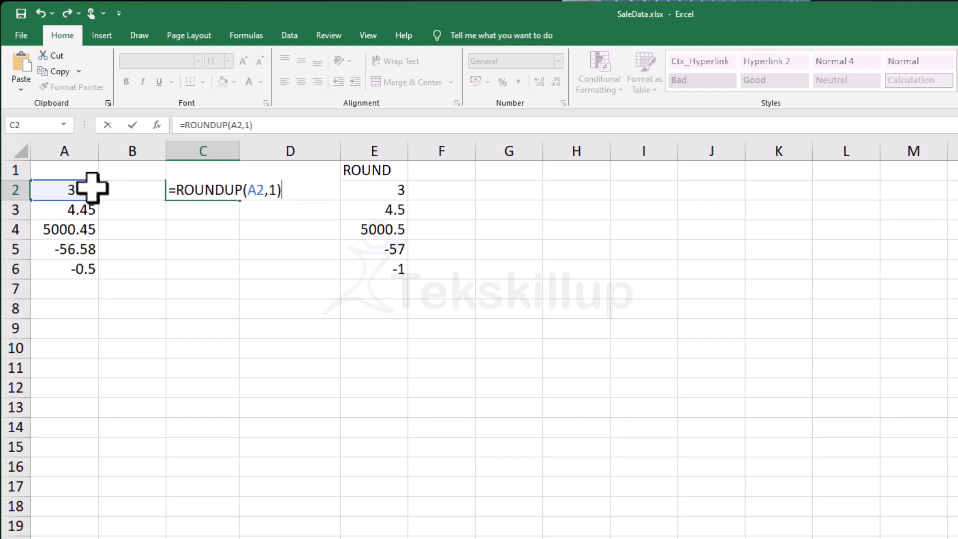
key(Return)
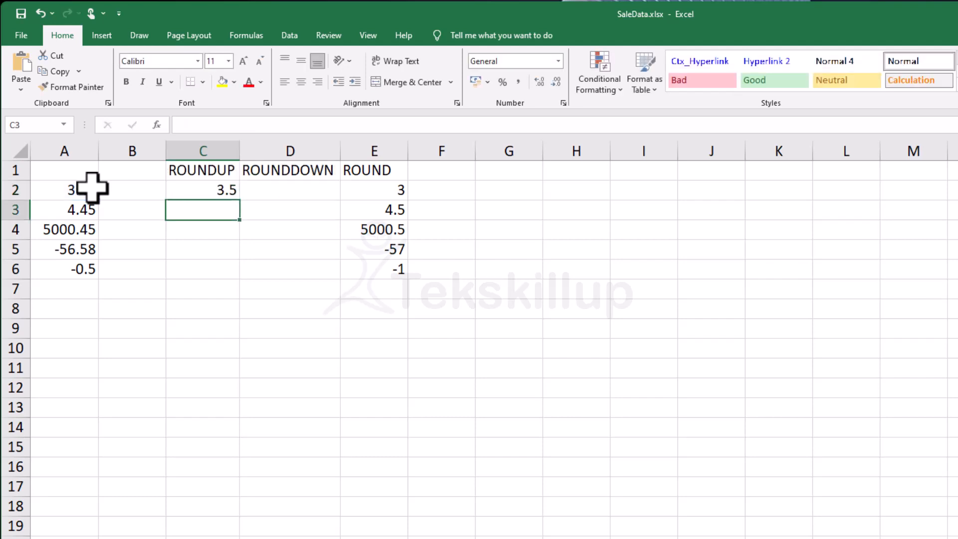
Step: Fill the ROUNDUP formula from C2 down through C6 and review the formula in C3
click(220, 190)
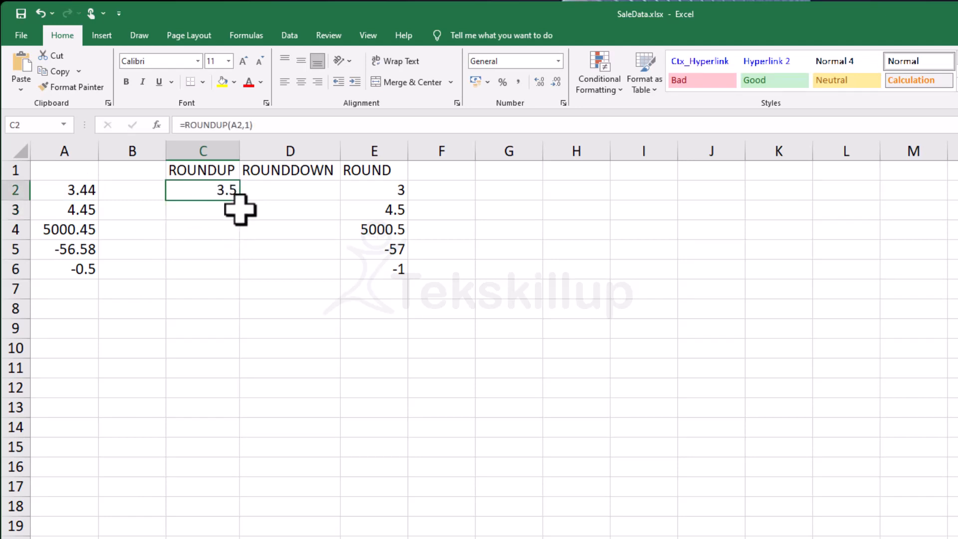
drag(242, 218, 242, 284)
click(206, 295)
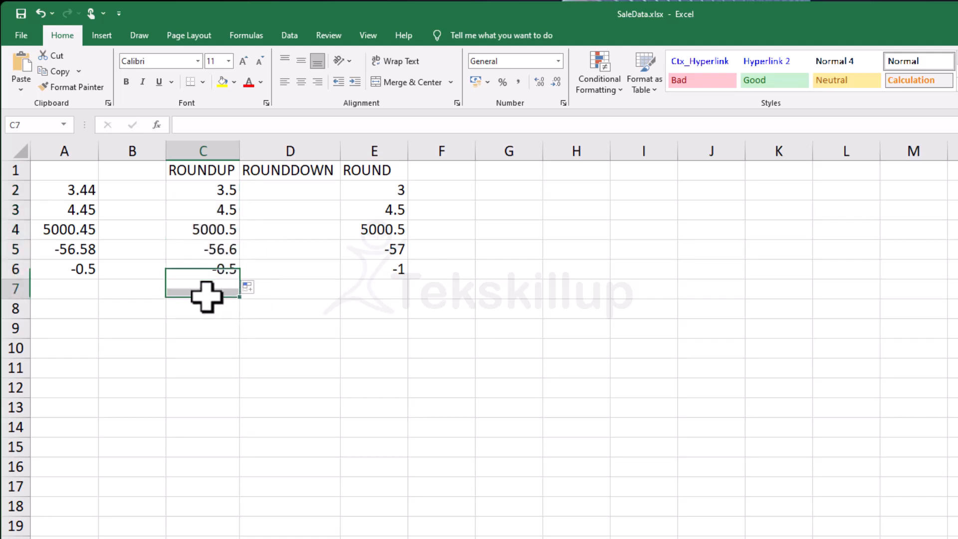
double_click(224, 210)
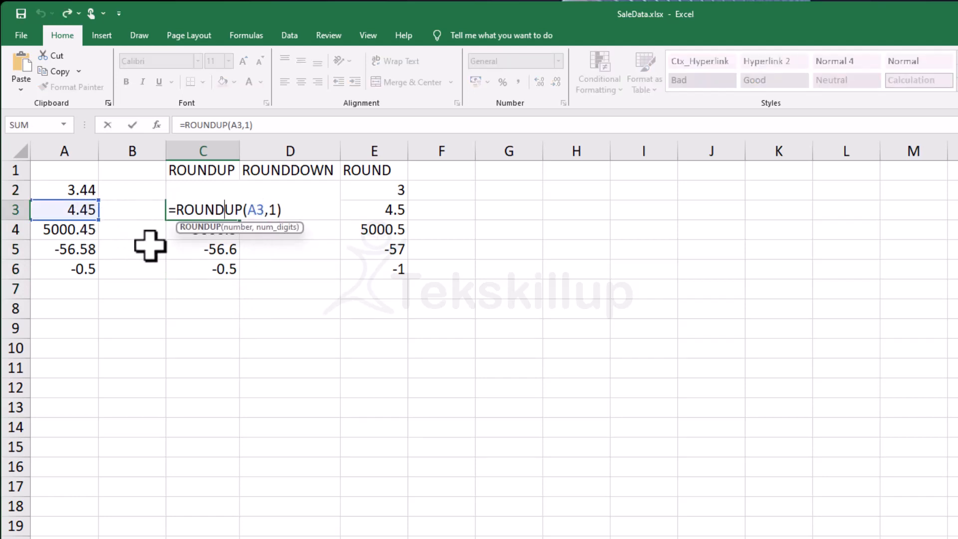
key(ctrl+Return)
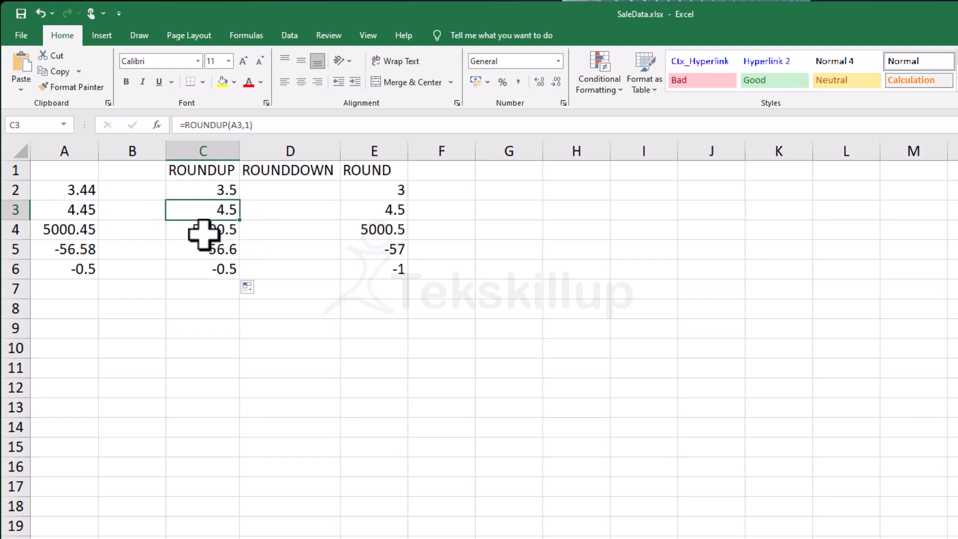
Step: Set cell A3 to 4.43 as a rounding test and return it to 4.45
double_click(89, 209)
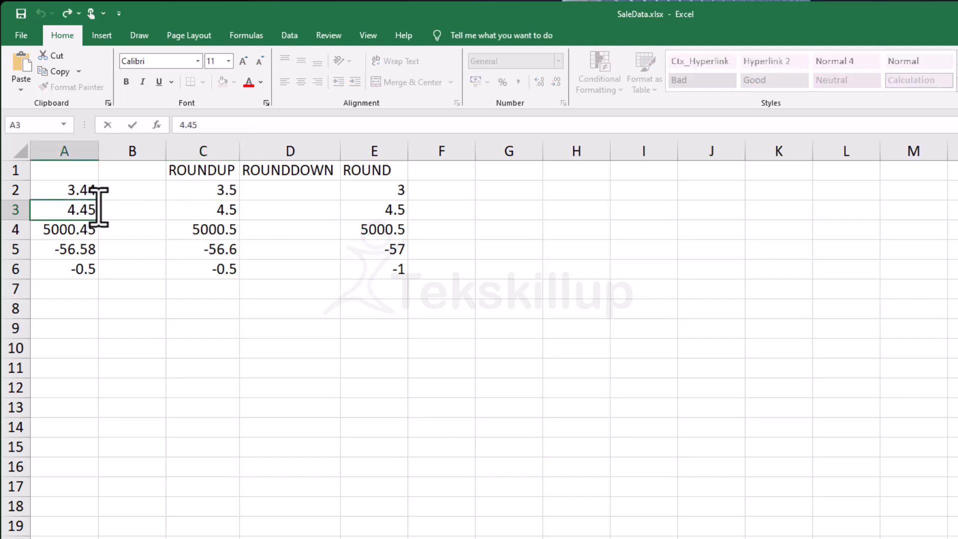
key(BackSpace)
text(3)
key(Return)
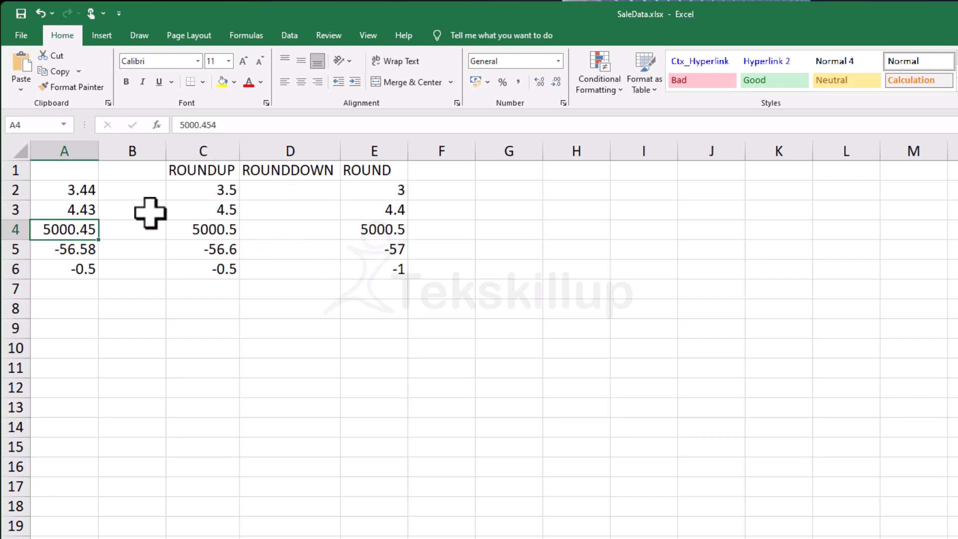
double_click(85, 209)
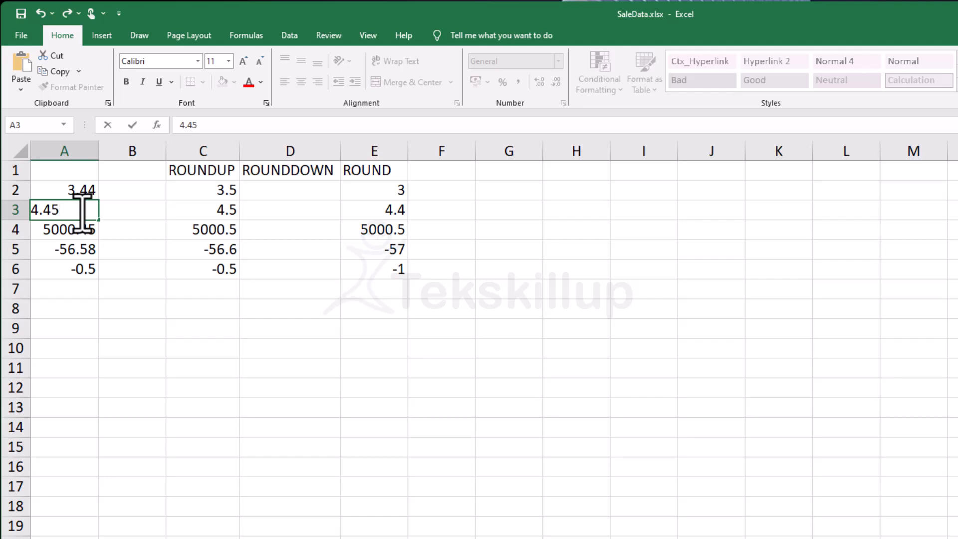
key(Return)
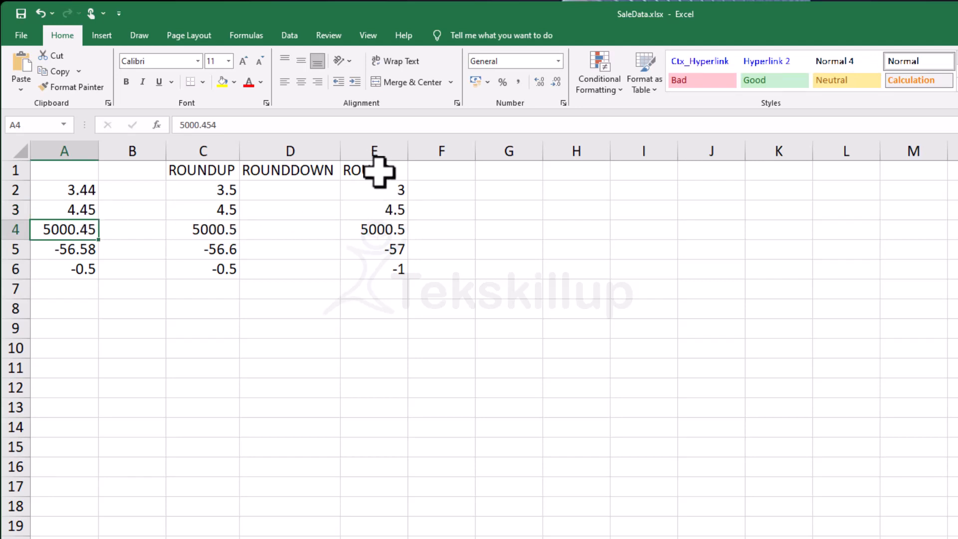
Step: Compare the ROUND formula in E3 with the ROUNDUP formula in C3 without changing either
click(397, 210)
double_click(397, 209)
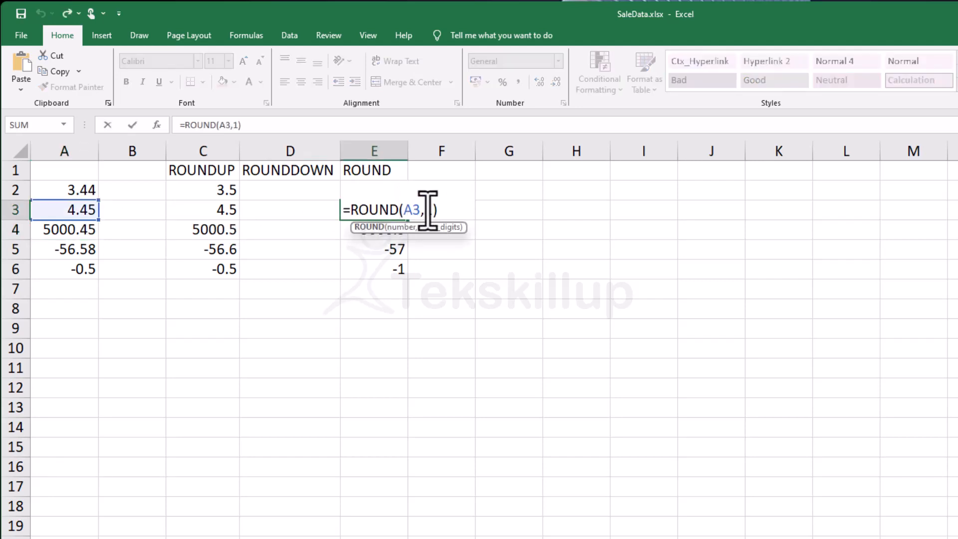
click(431, 209)
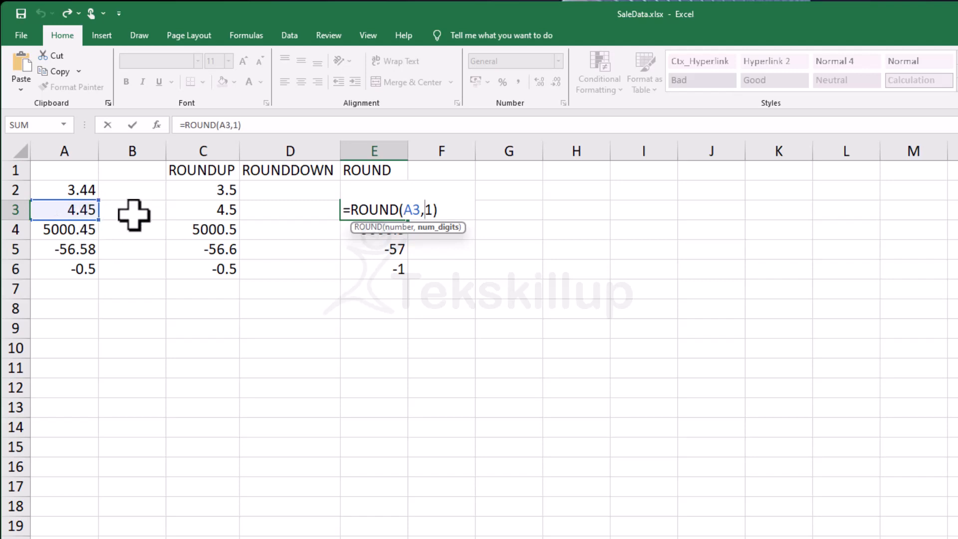
key(Escape)
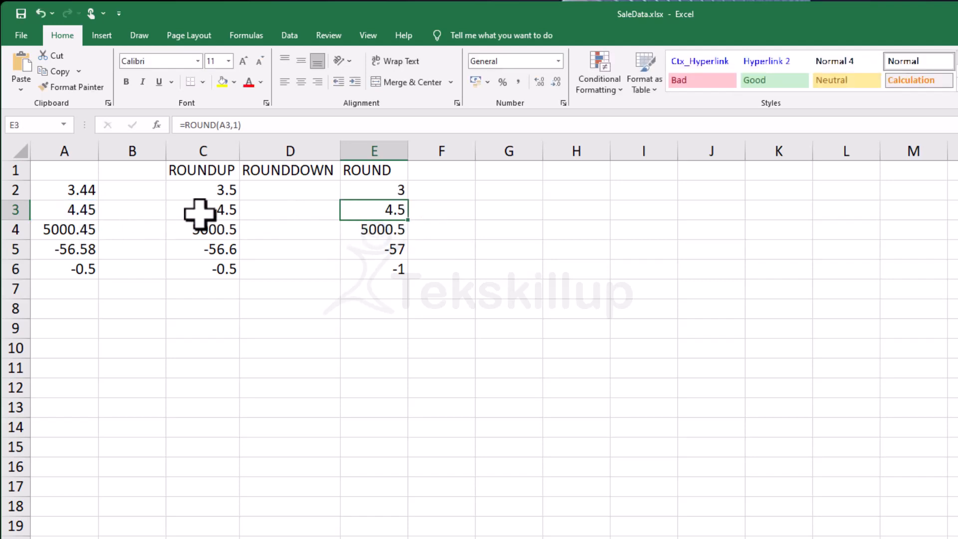
double_click(223, 213)
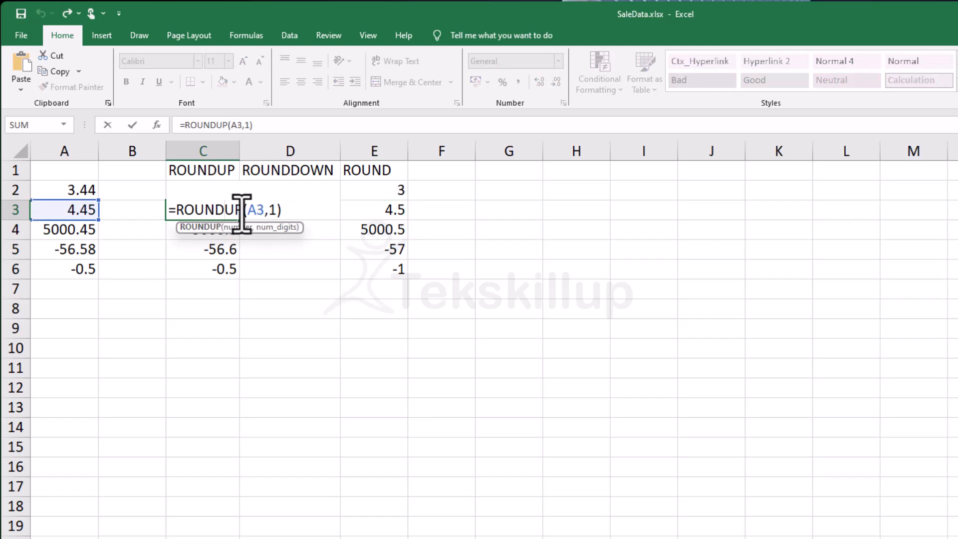
key(Escape)
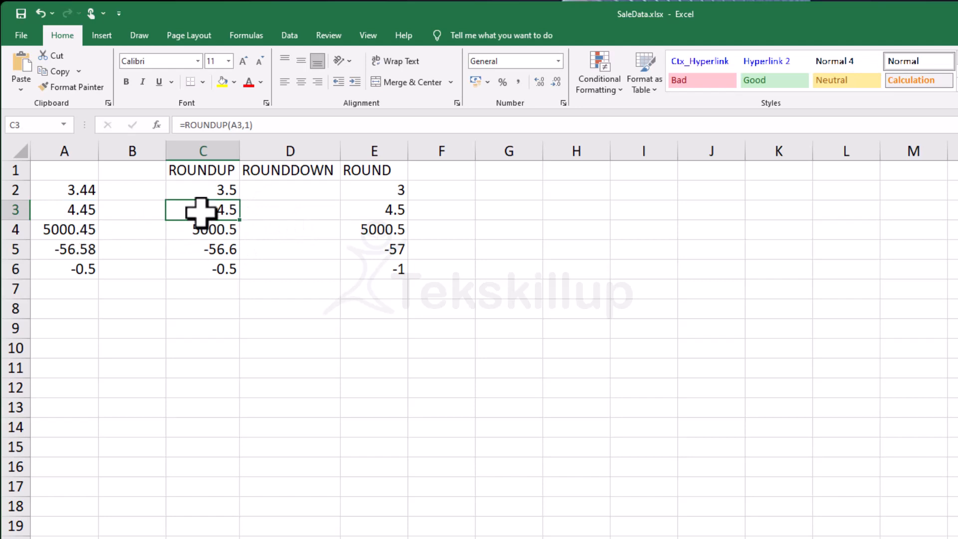
Step: Set cell A3 to 4.43 and review the ROUNDUP formula in C3
double_click(91, 212)
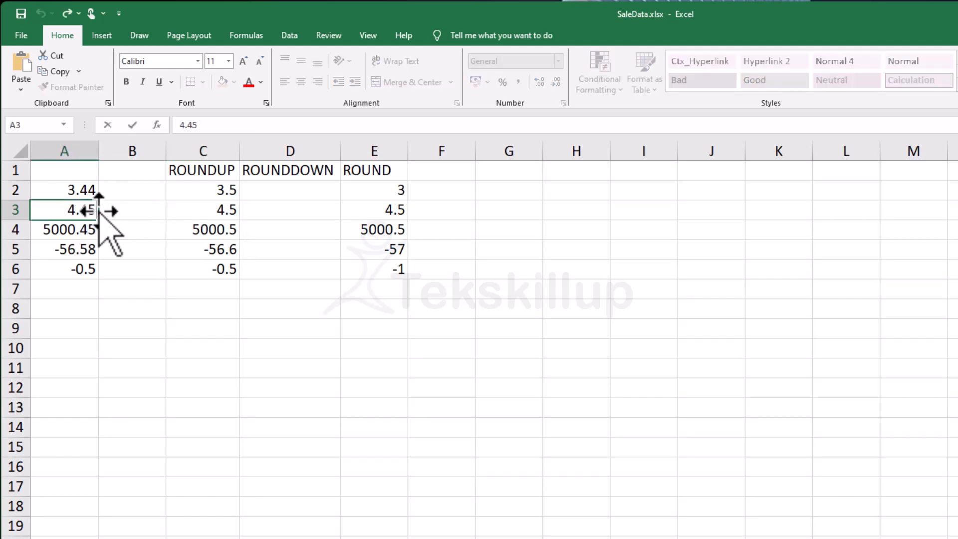
text(3)
key(Return)
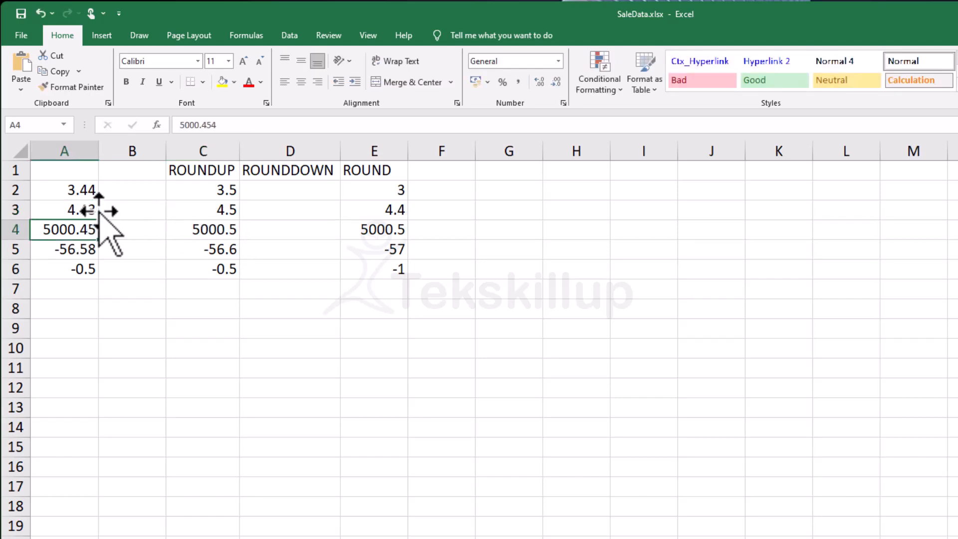
click(229, 212)
double_click(235, 220)
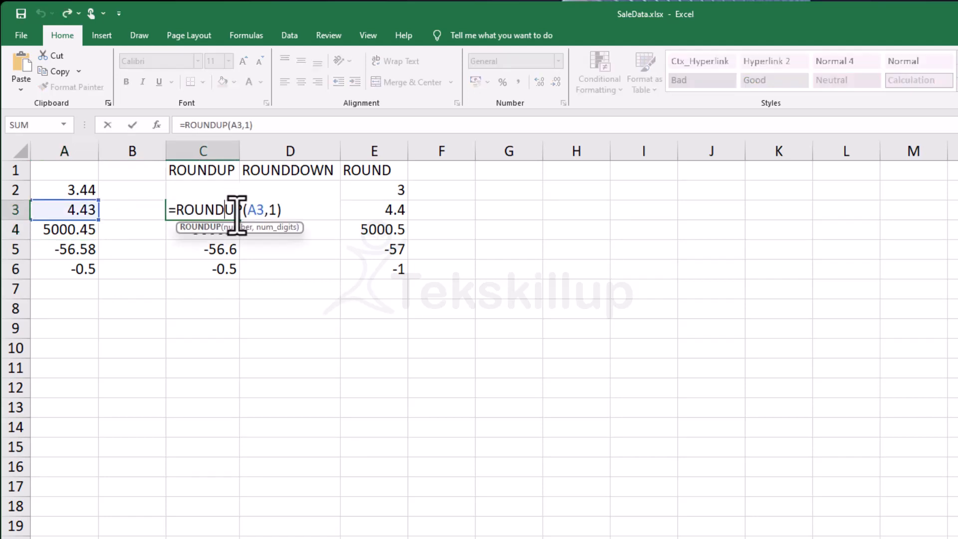
key(Escape)
Step: Widen column A slightly and set the value in cell A4 to 5000.42
click(234, 229)
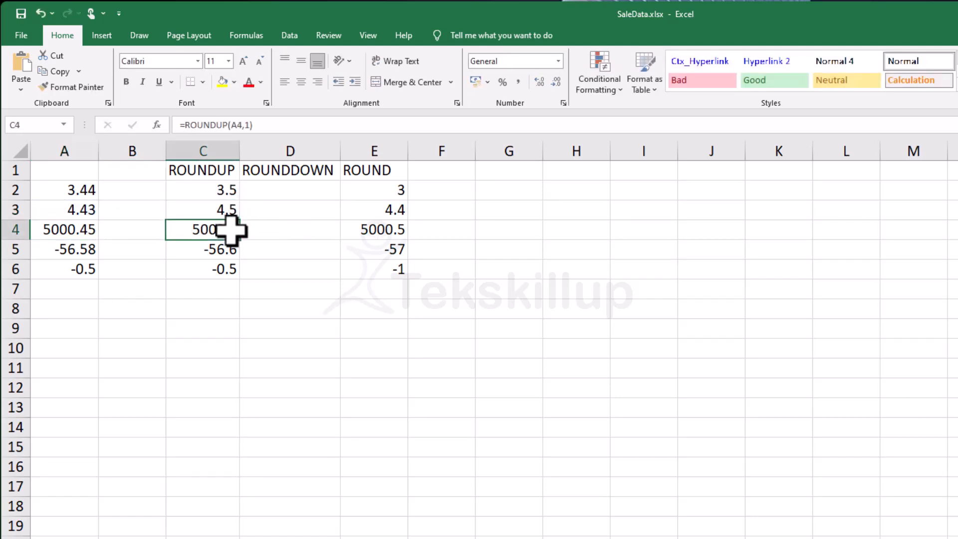
click(82, 231)
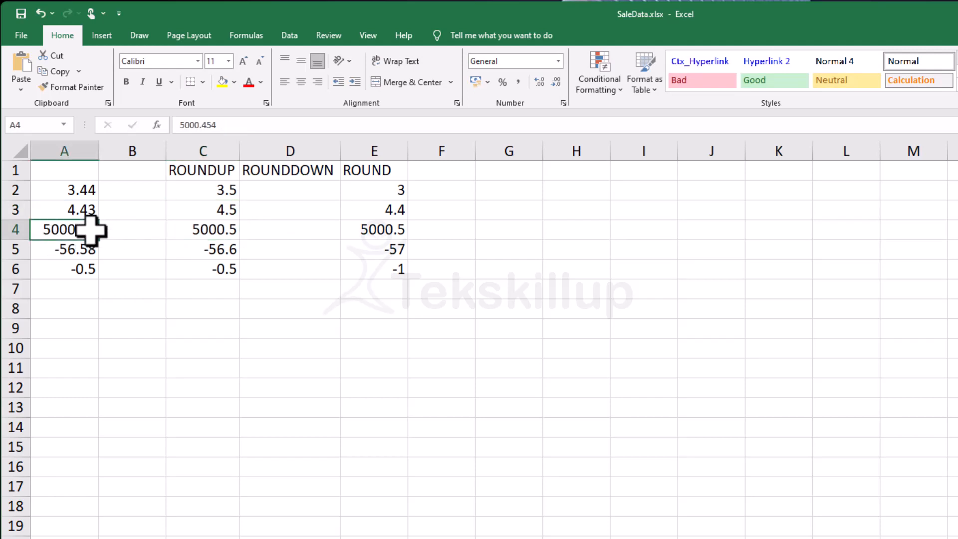
double_click(90, 231)
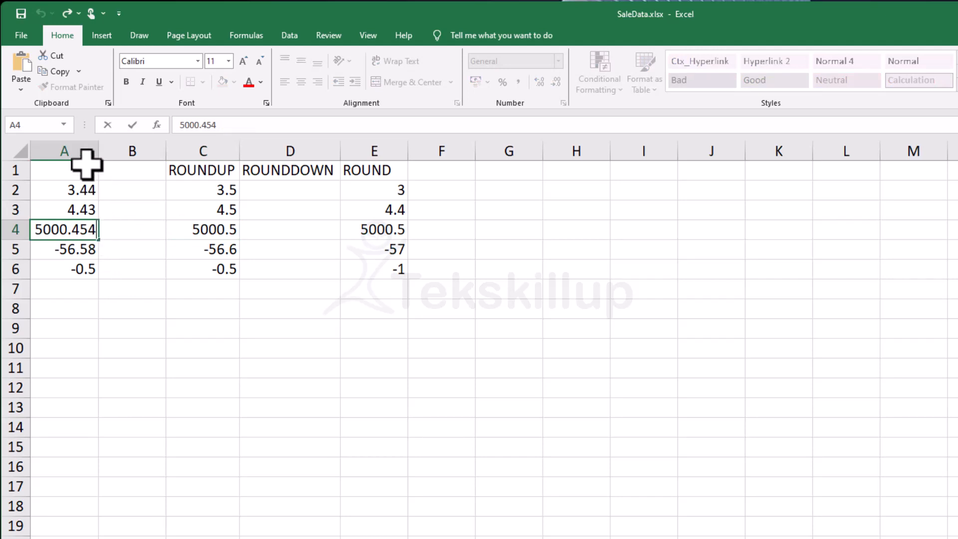
click(102, 150)
drag(100, 150, 116, 151)
double_click(108, 231)
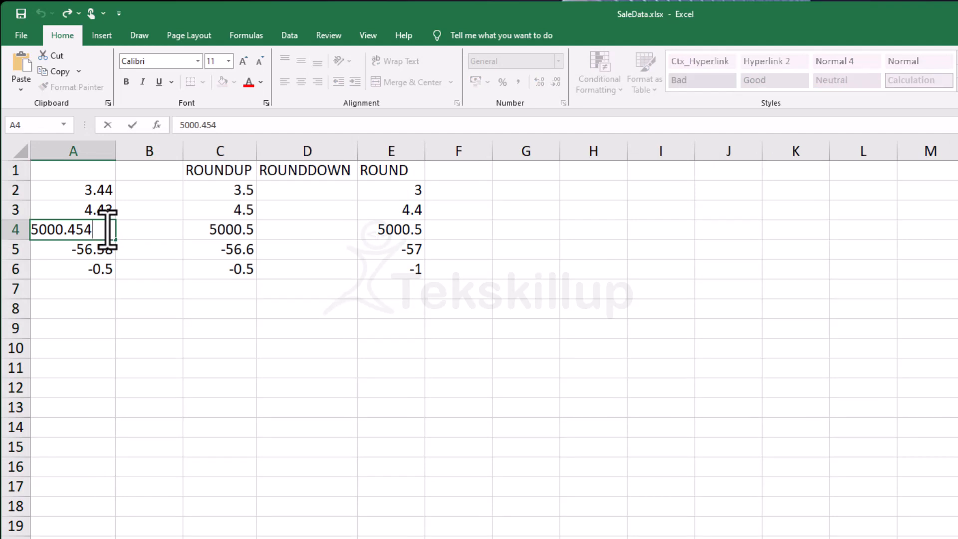
key(BackSpace)
key(BackSpace)
key(Return)
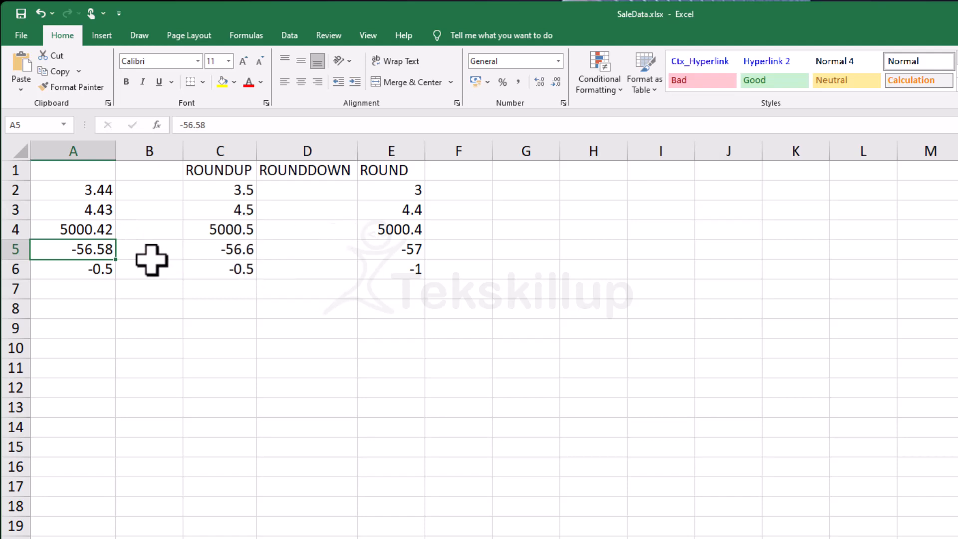
Step: Enter the formula =ROUNDDOWN(A2,2) in cell D2
click(313, 188)
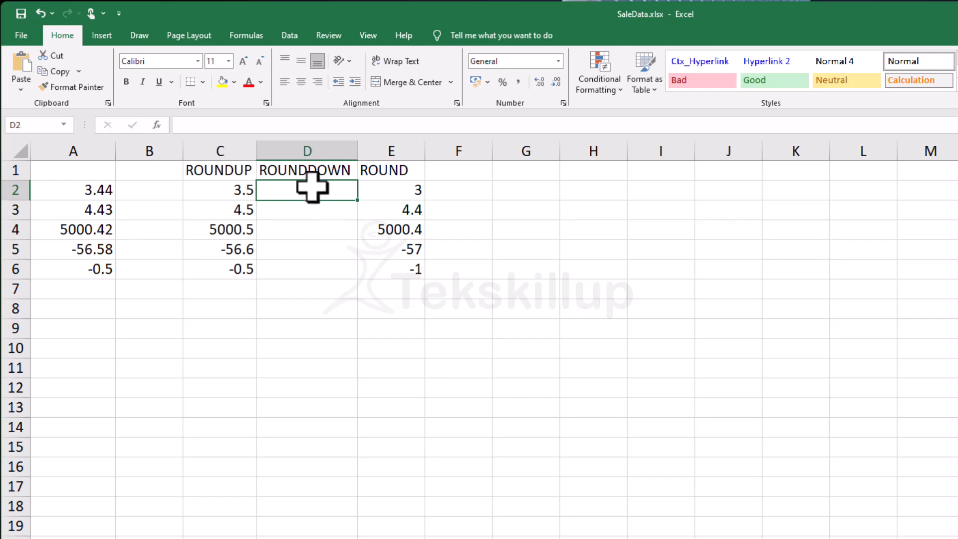
text(=ROUN)
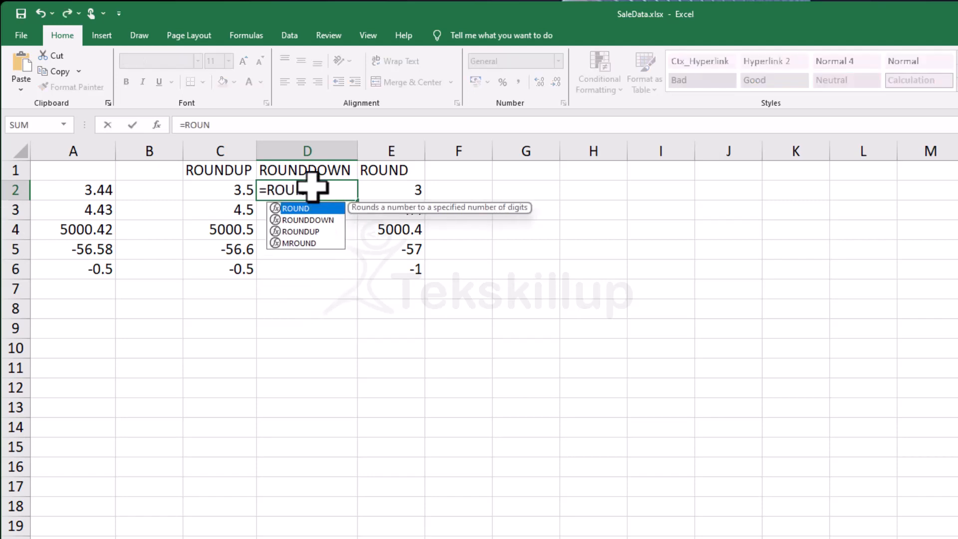
text(DDO)
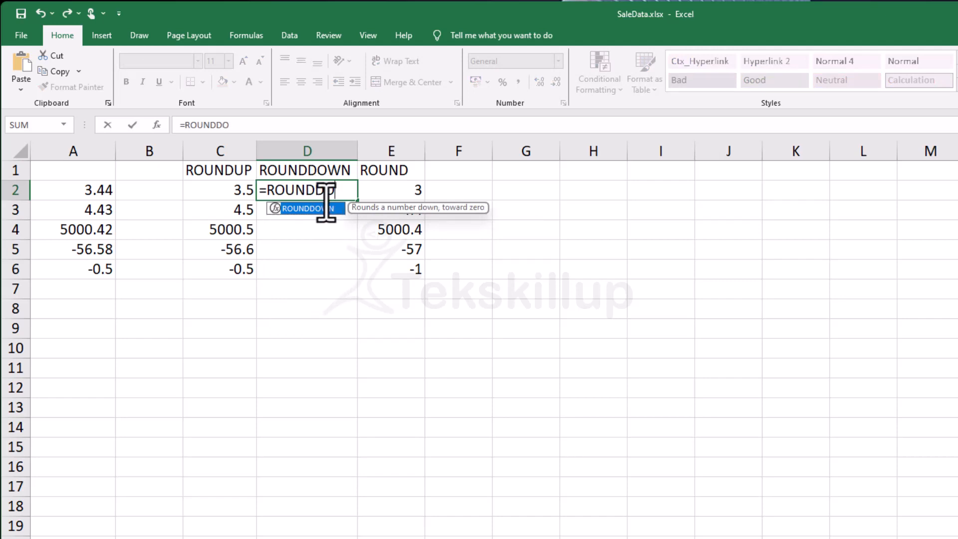
double_click(319, 208)
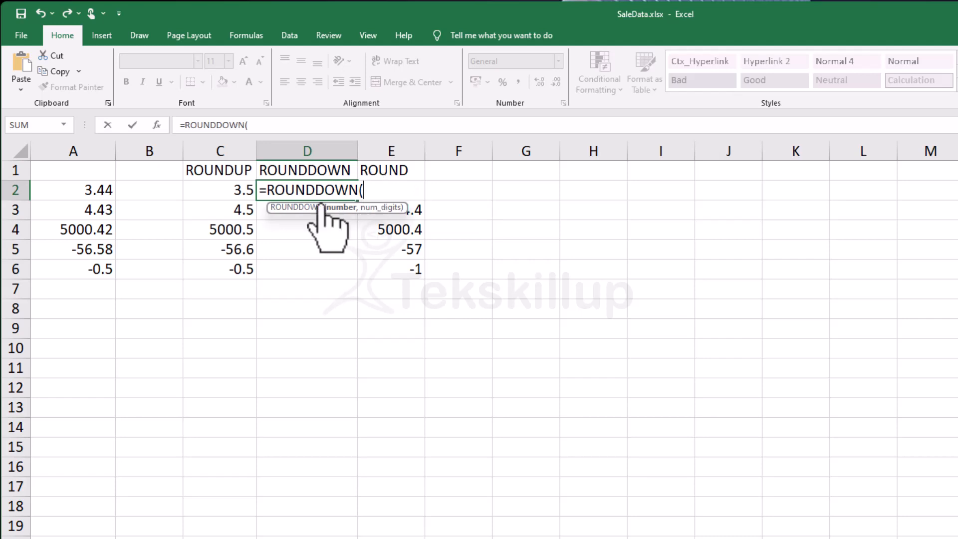
click(99, 192)
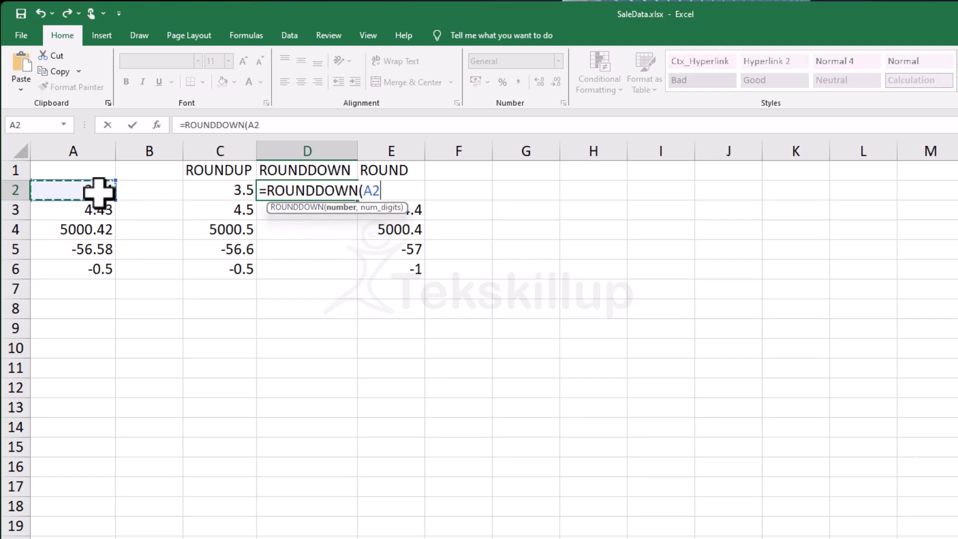
text(,)
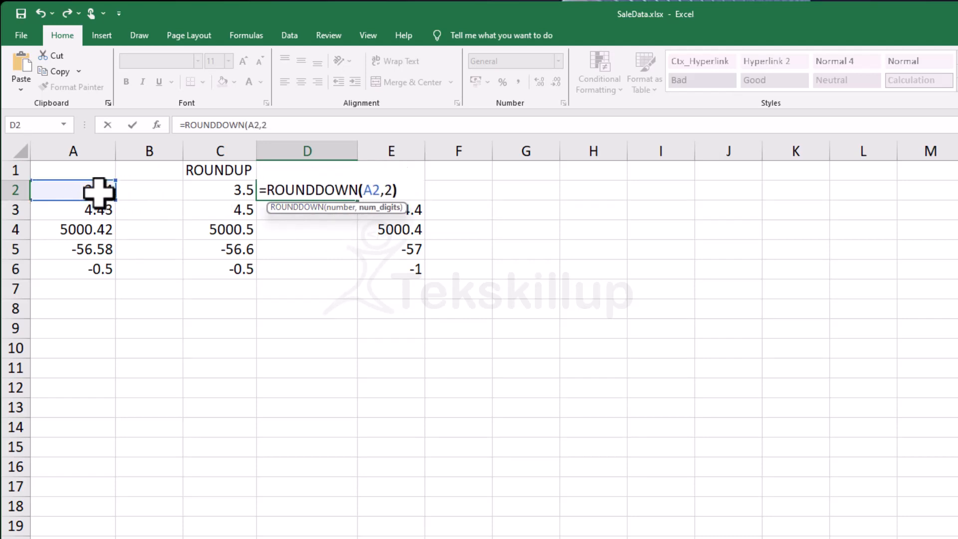
text(2))
key(Return)
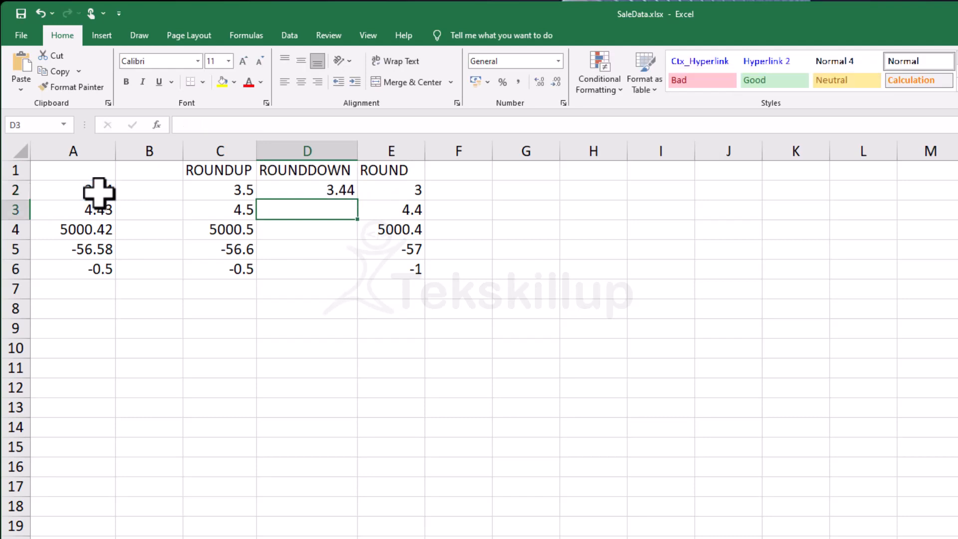
Step: Fill the two-digit ROUNDDOWN formula from D2 down through D6
click(300, 194)
drag(358, 200, 363, 277)
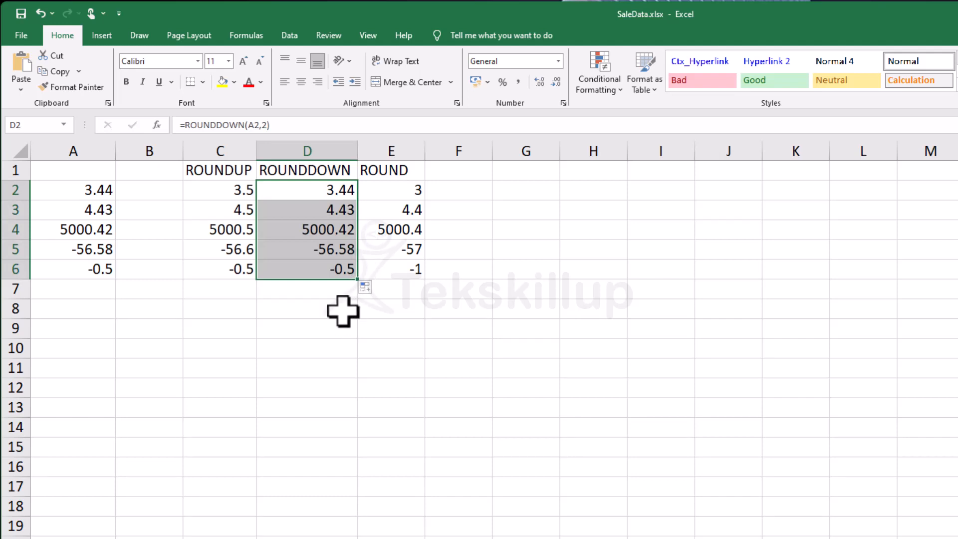
click(344, 312)
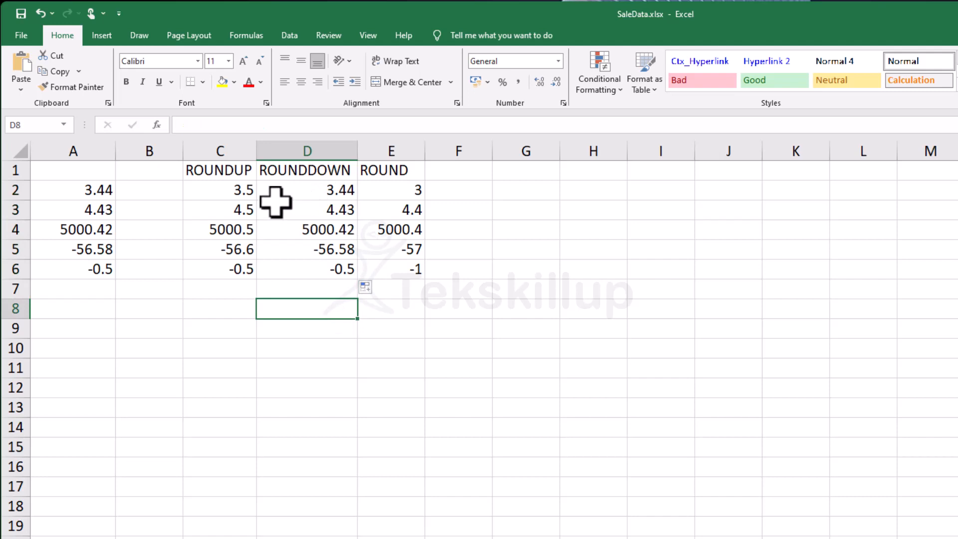
Step: Check the ROUNDUP formula in C2 and change the formula in D2 to =ROUNDDOWN(A2,1) to match its digit count
click(324, 189)
click(235, 269)
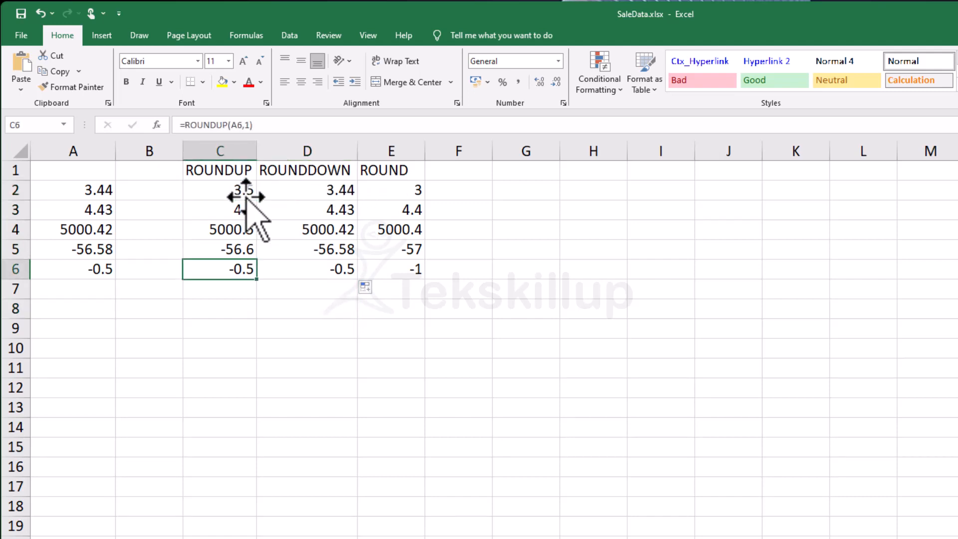
double_click(241, 190)
key(Escape)
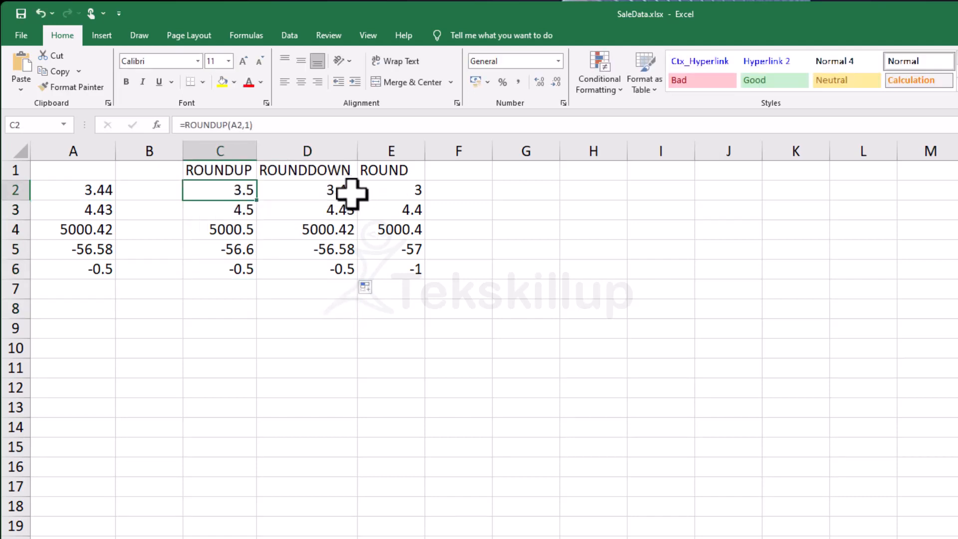
click(348, 190)
double_click(348, 190)
click(393, 191)
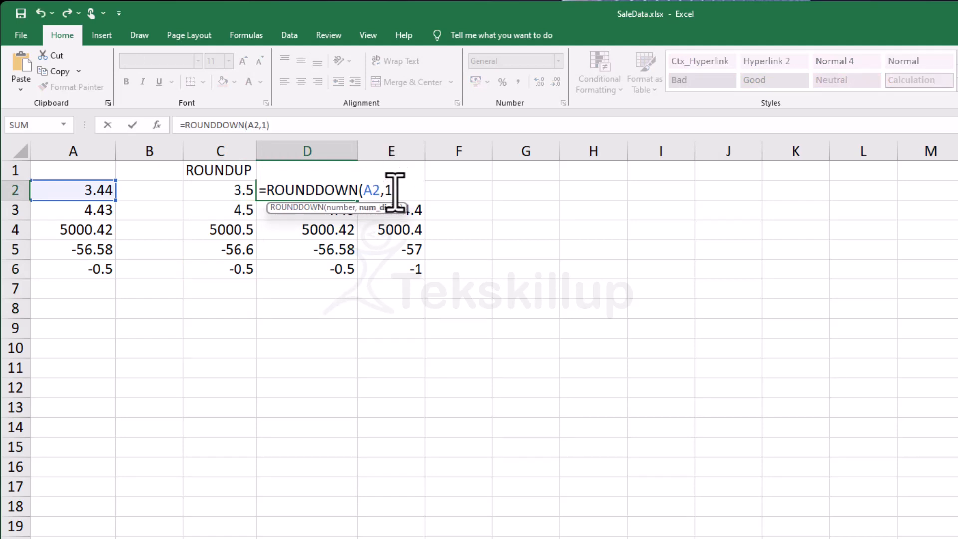
key(Return)
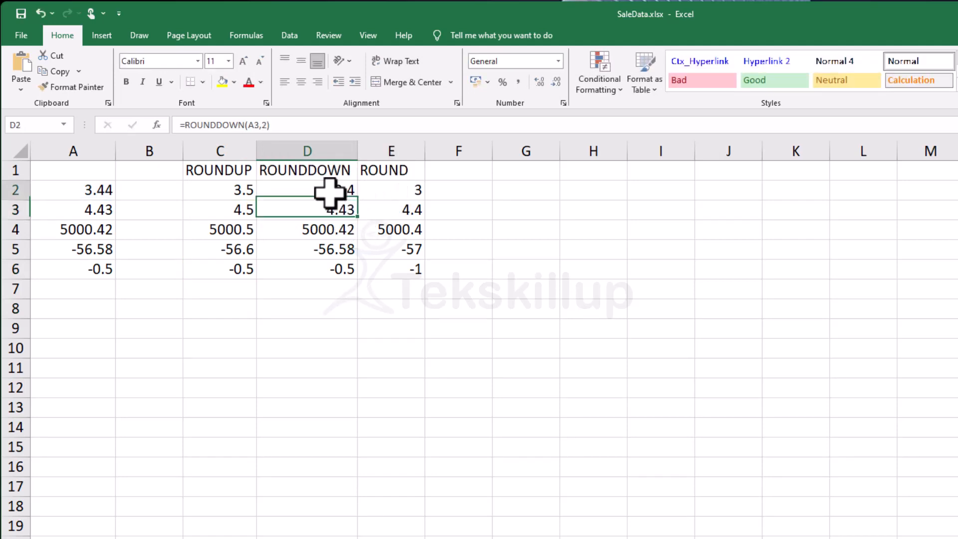
Step: Copy the one-digit ROUNDDOWN formula from D2 down over the formulas through D6
click(329, 192)
drag(357, 200, 349, 271)
click(342, 291)
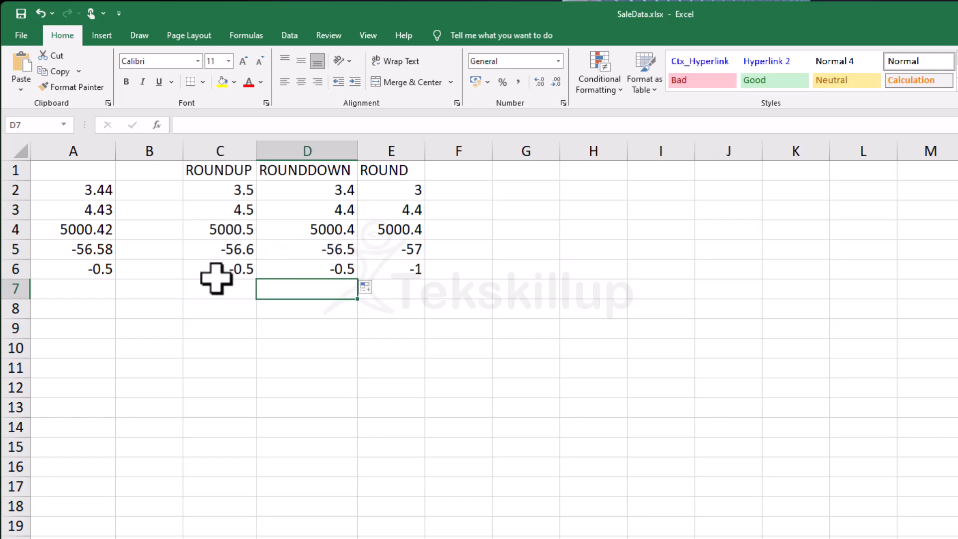
Step: Set the value in cell A6 to -0.54
double_click(105, 270)
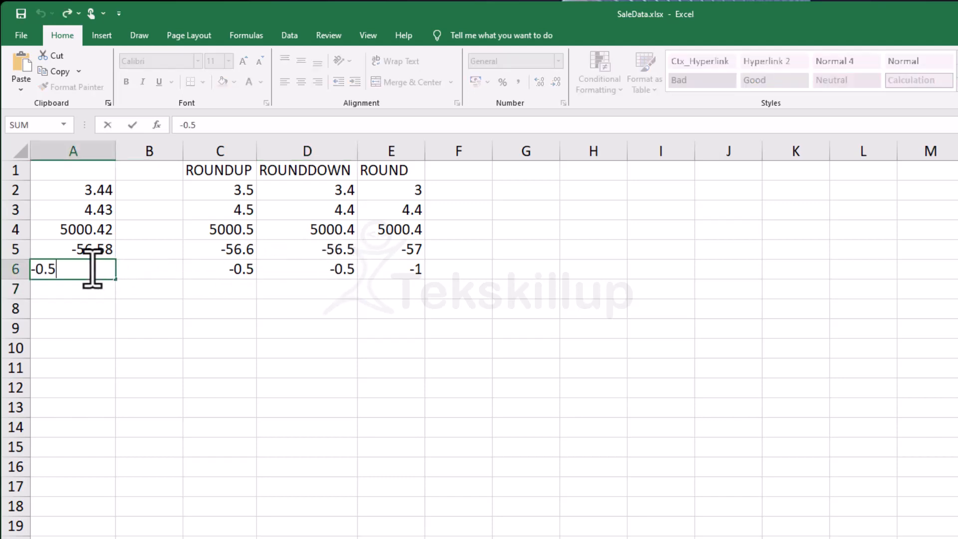
text(4)
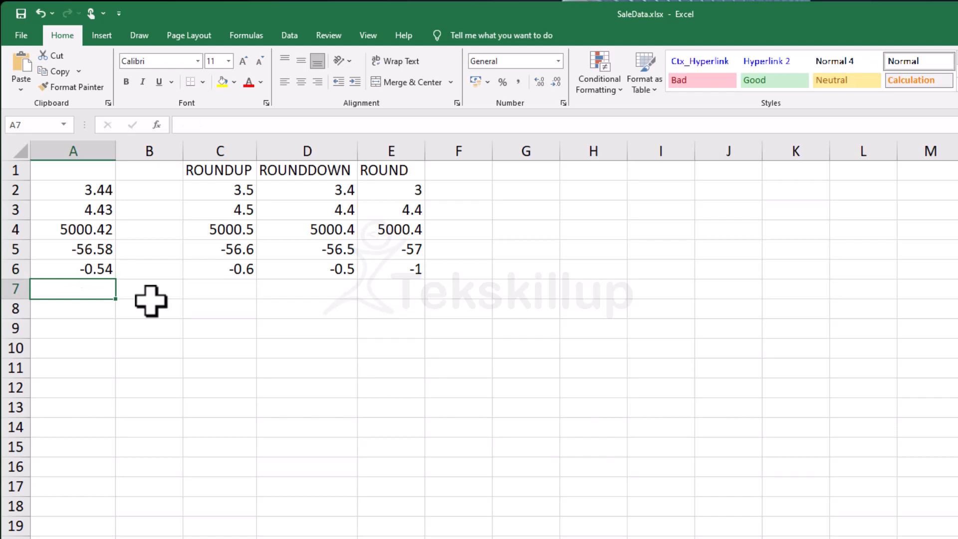